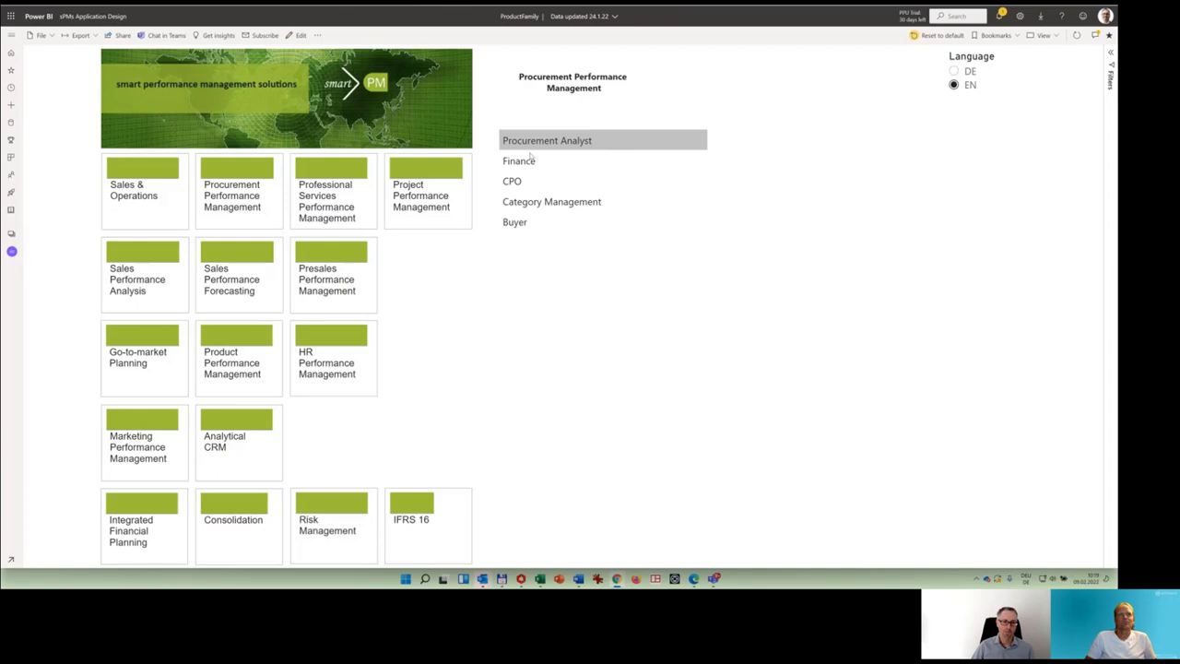
Step: Filter the report list by the Procurement Analyst, Finance, CPO and Category Management roles
click(530, 145)
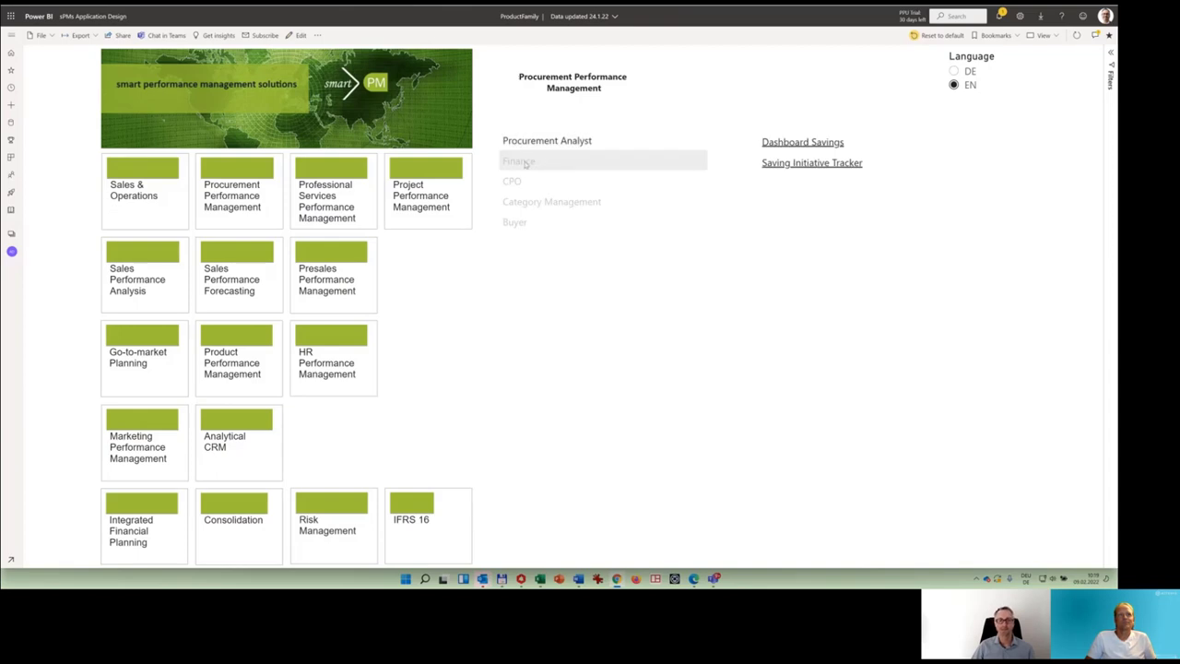
click(525, 162)
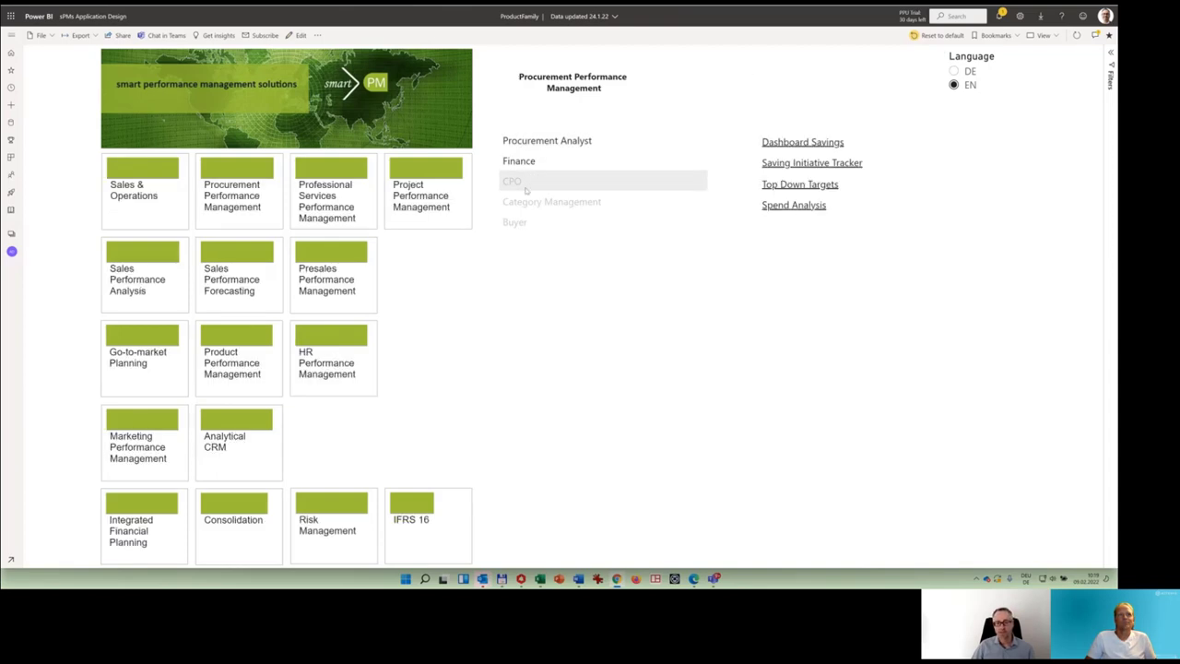
click(526, 183)
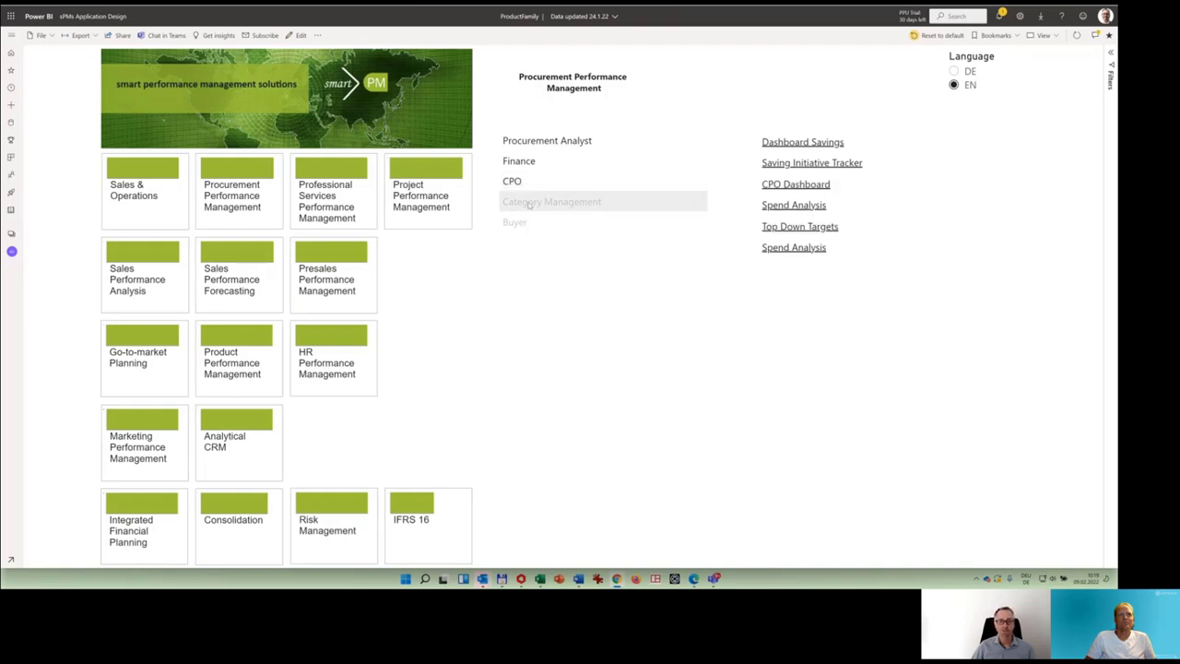
click(530, 203)
click(586, 210)
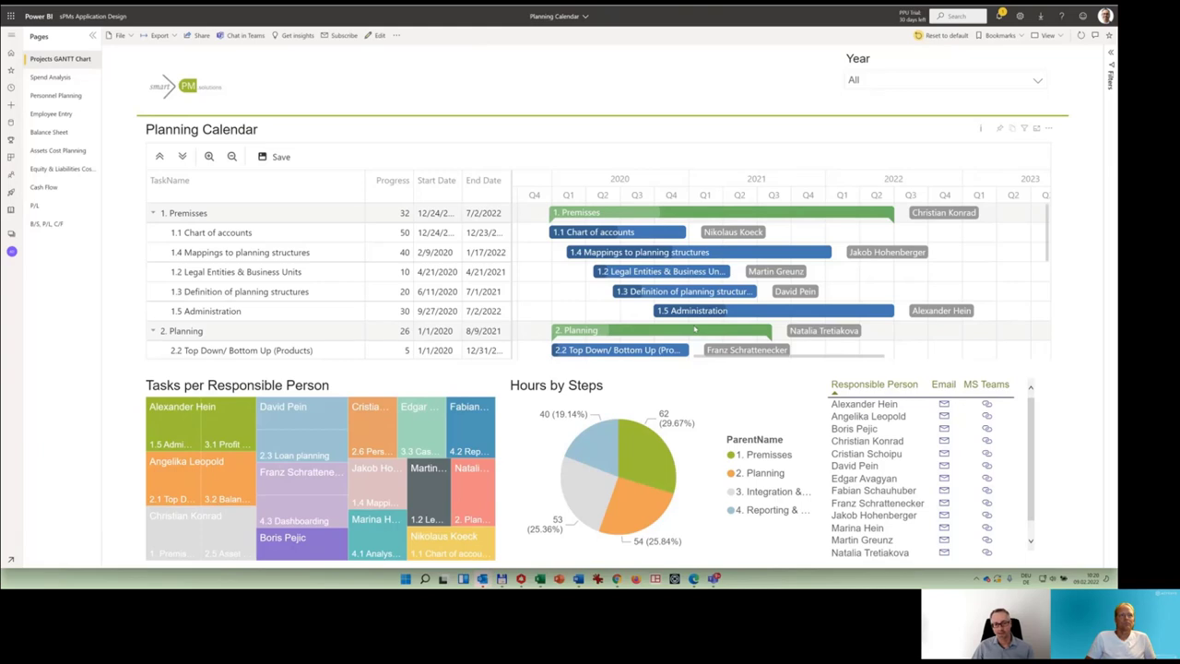
Step: Bring up the Spend Analysis page with actual spend 40,151.03K, planned 40,150.68K and savings 354.18
mouse_move(690, 329)
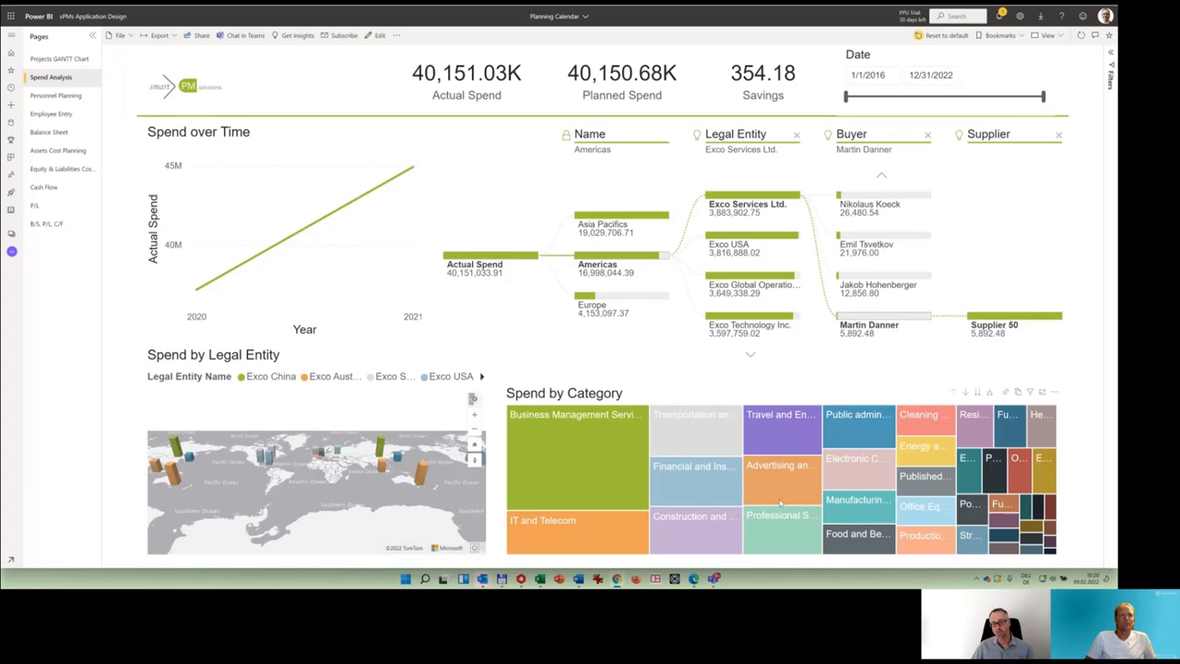
Step: View the 2021 Revenue New Target TDP page, drilling the €3,846,024 target into Product A's items
mouse_move(738, 476)
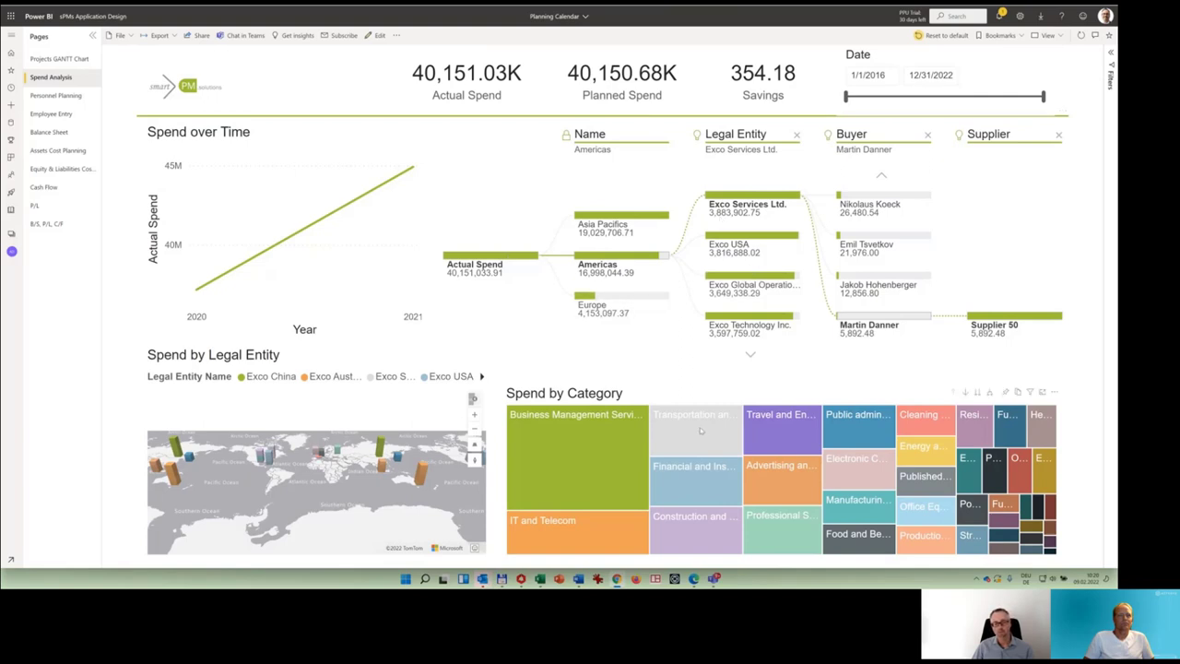
mouse_move(638, 463)
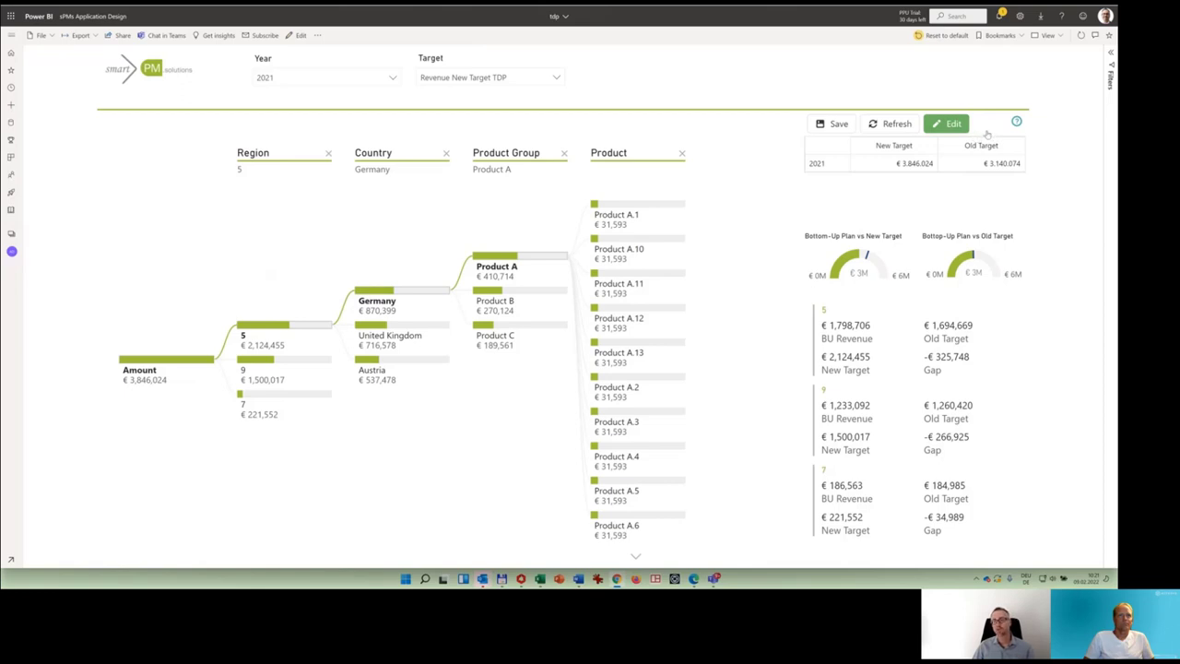
click(950, 128)
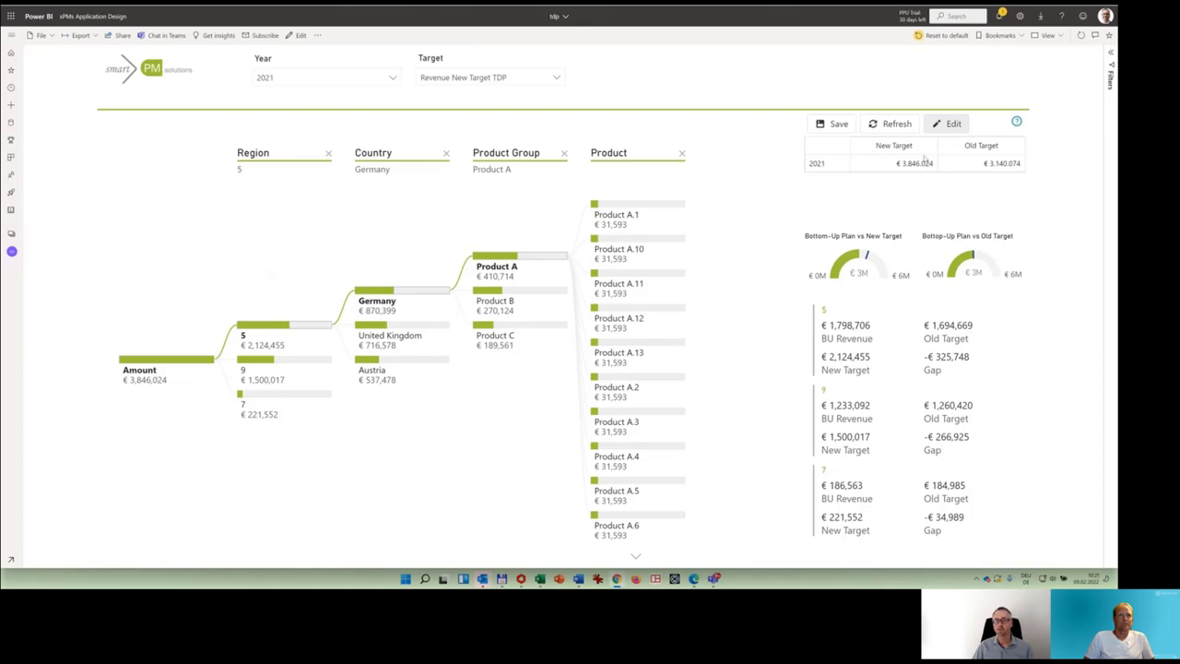
click(946, 127)
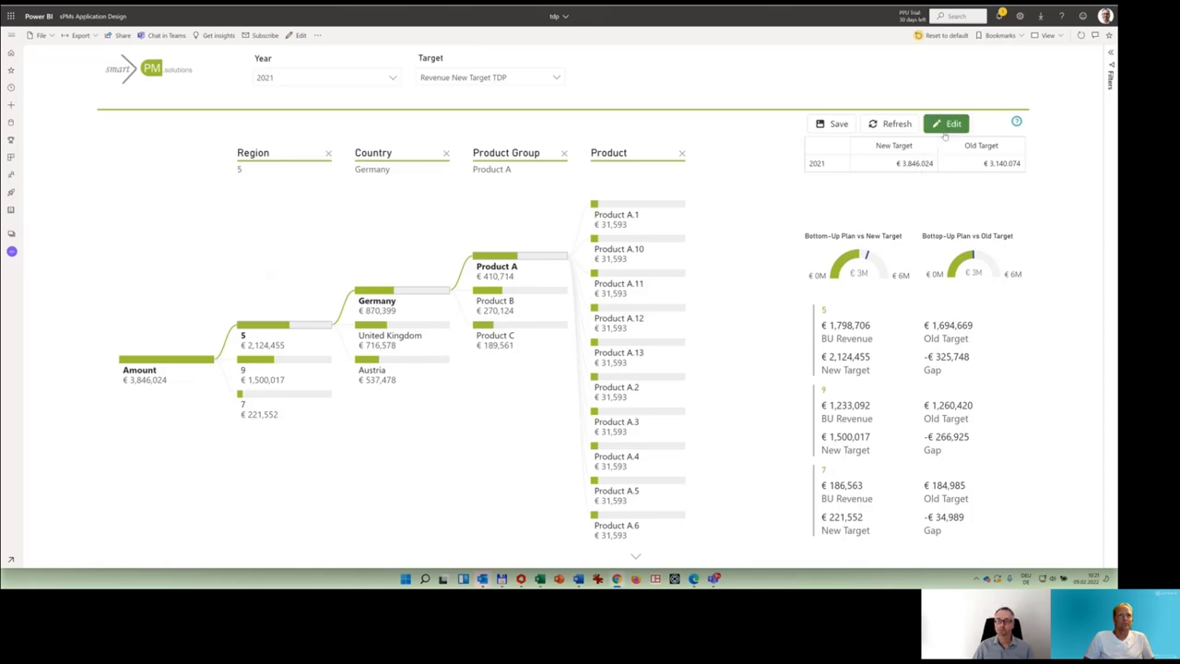
click(910, 166)
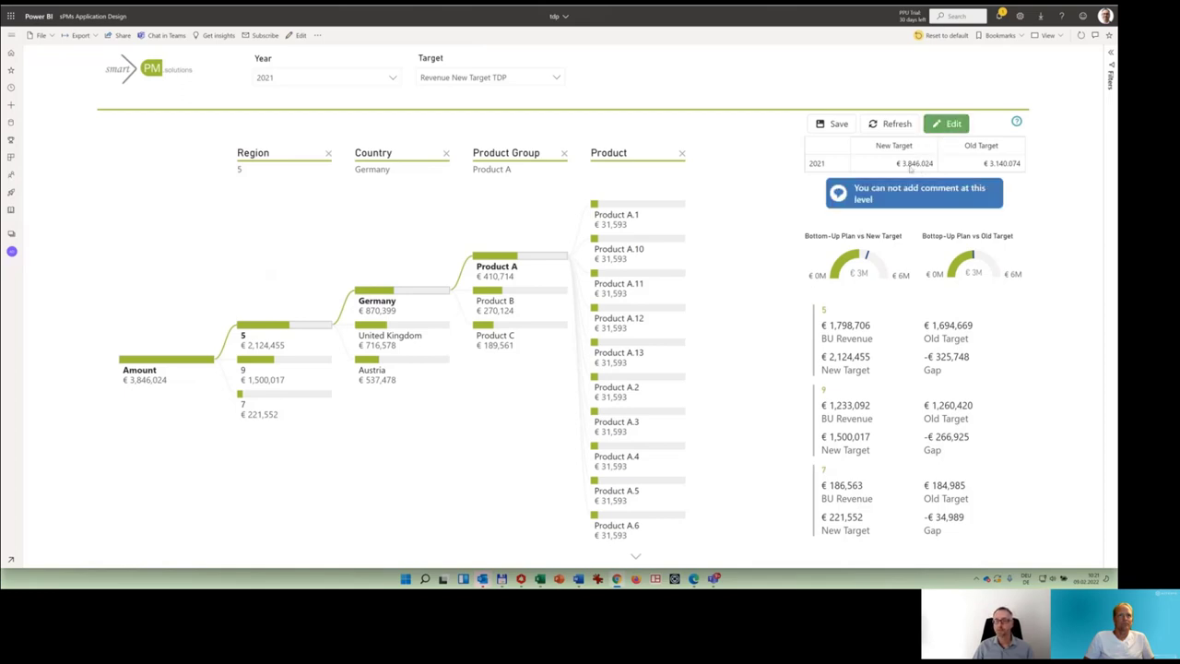
mouse_move(1018, 124)
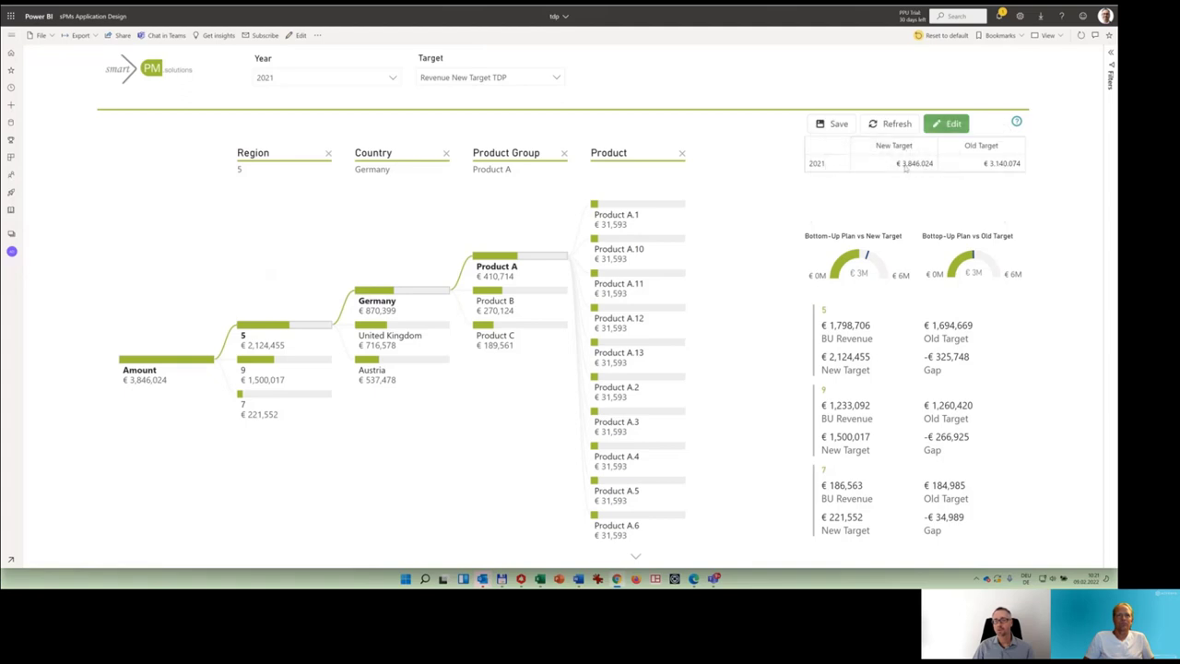
Step: Edit the 2021 New Target to €4,038,325 and refresh so the tree and region cards recalculate
click(905, 166)
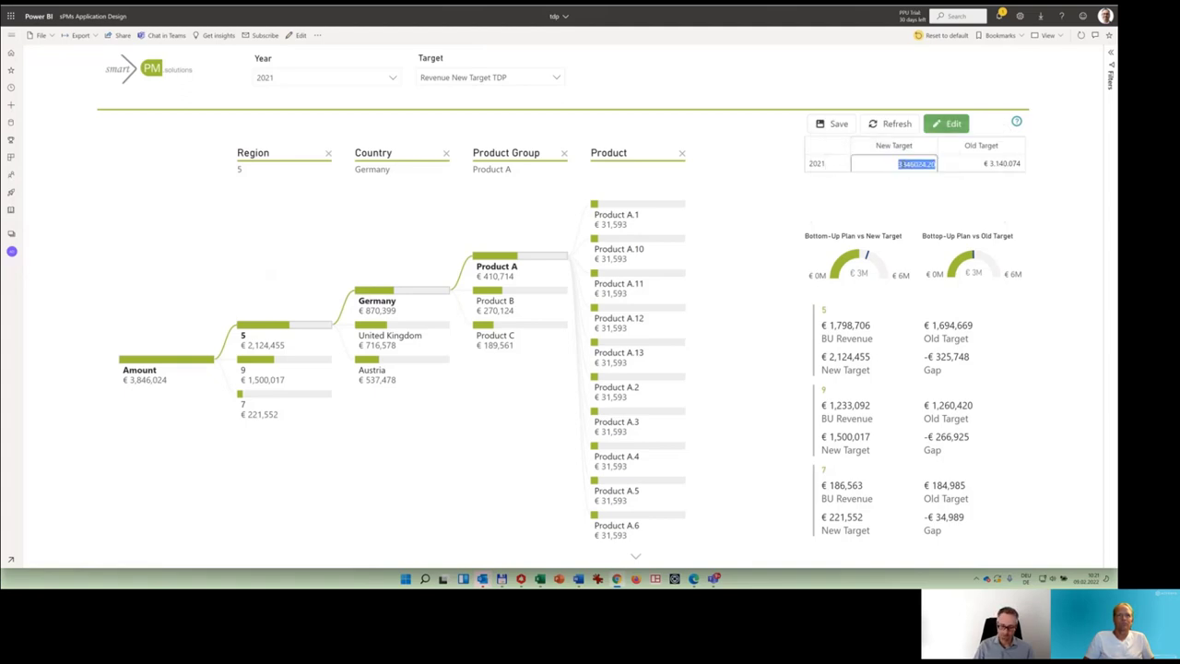
key(BackSpace)
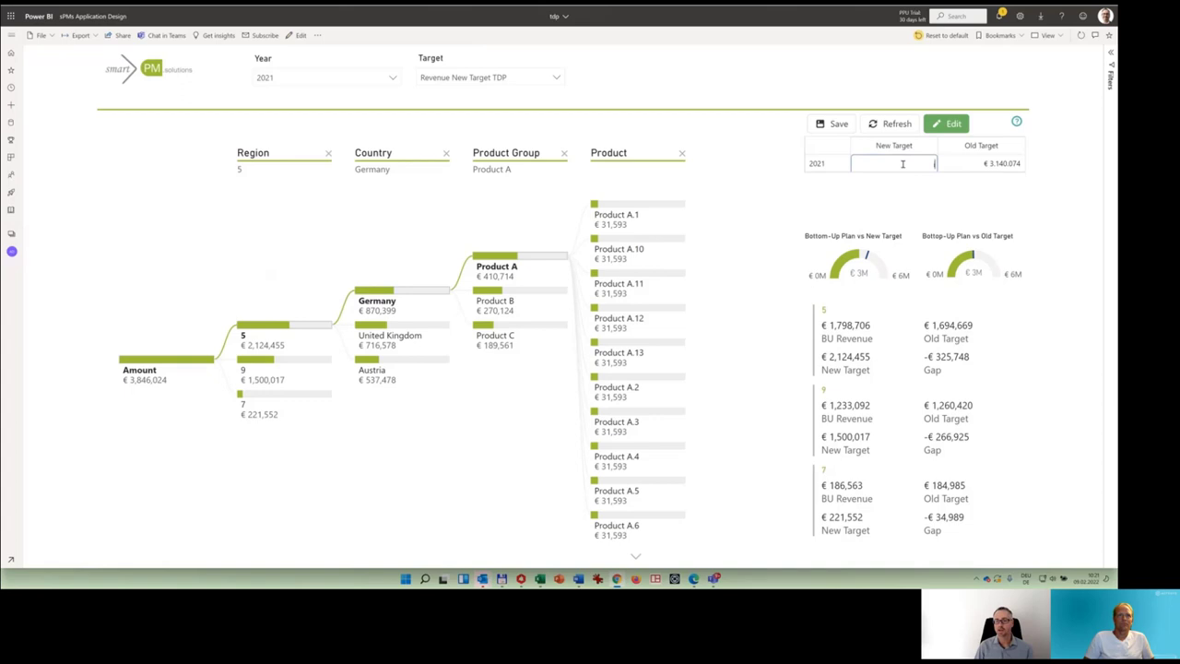
text(6)
text(5)
key(Return)
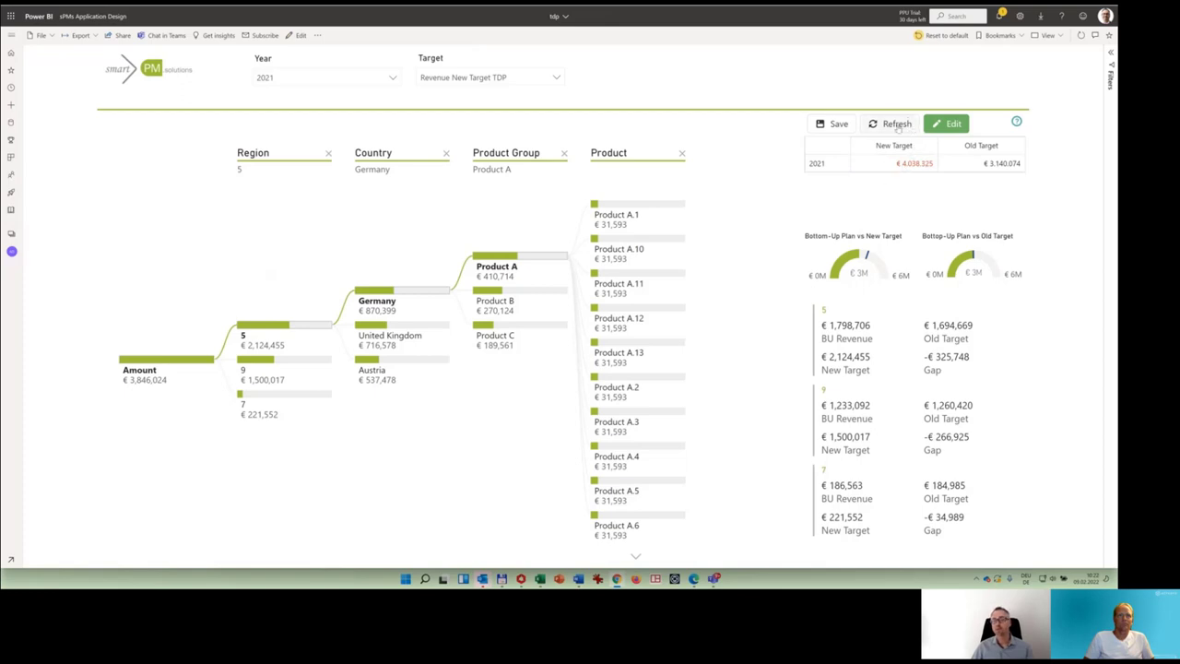
click(898, 128)
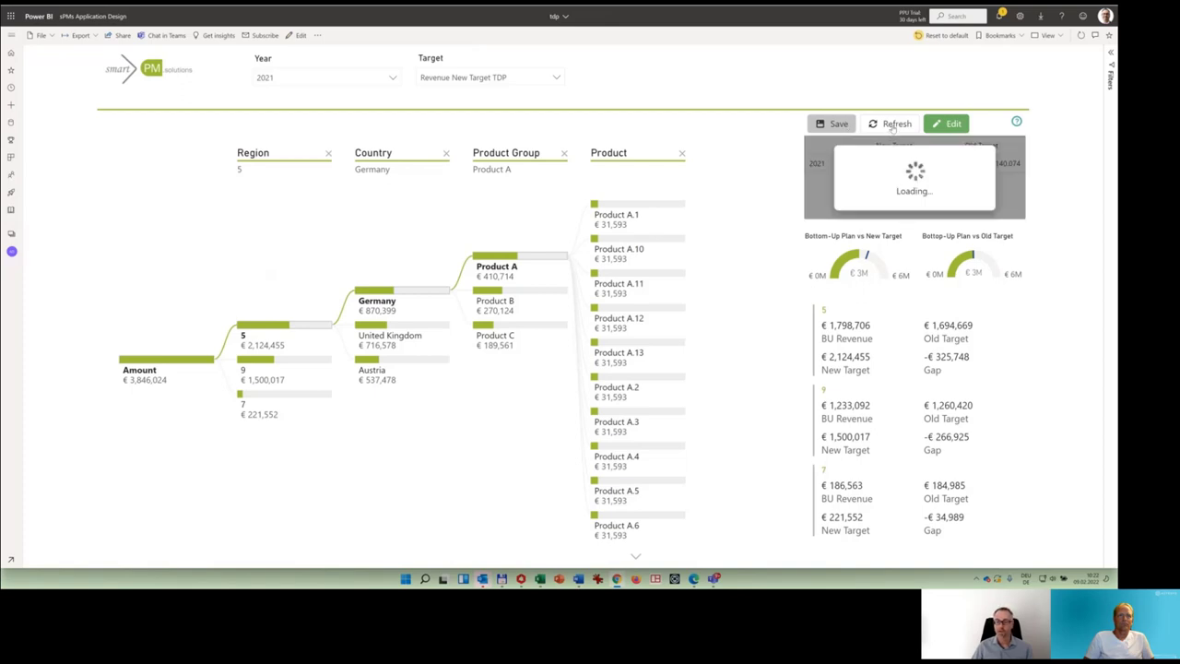
click(894, 126)
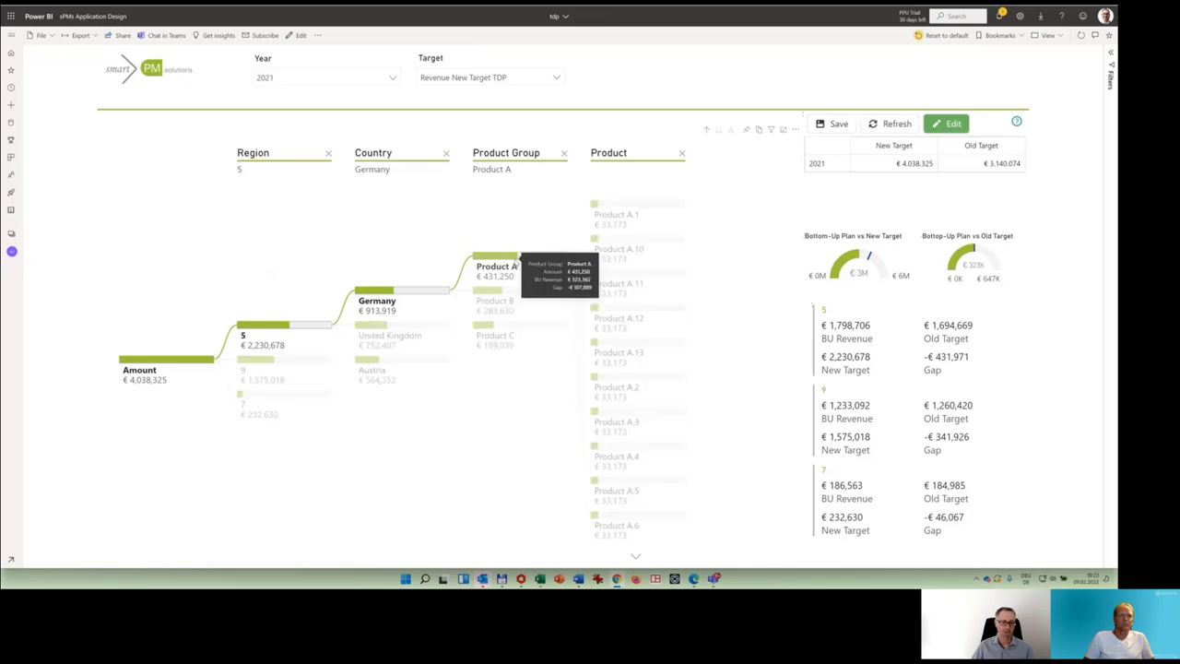
Step: Focus briefly on Product A, then drill the target tree through United Kingdom instead of Germany
click(509, 267)
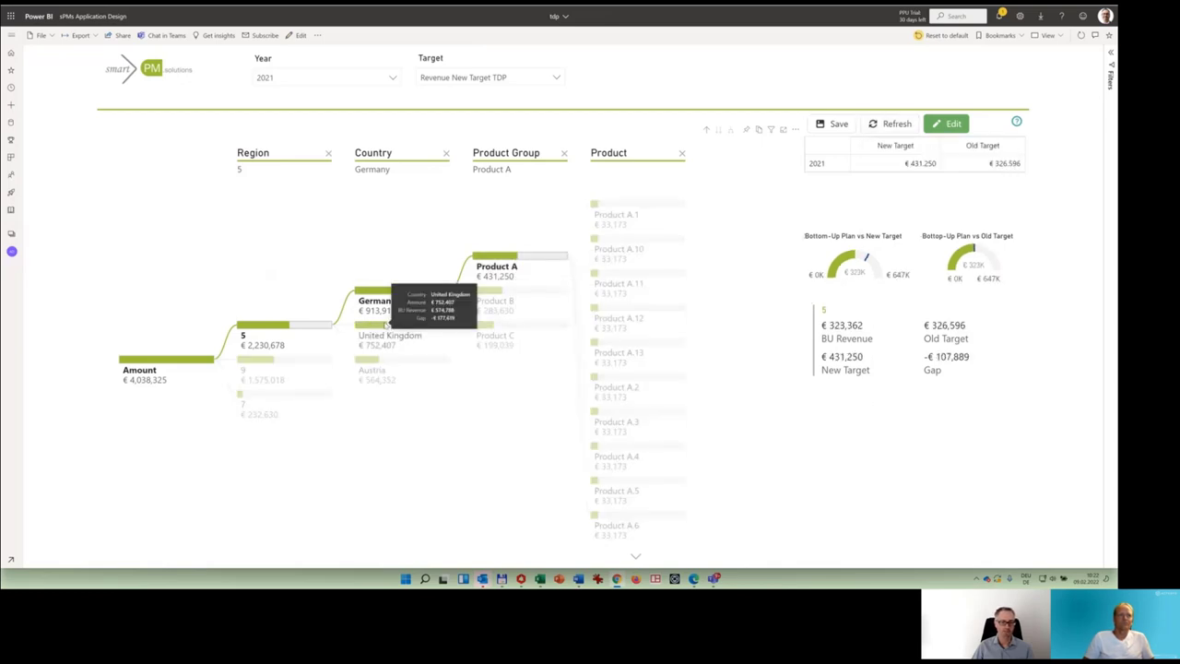
click(389, 295)
mouse_move(501, 297)
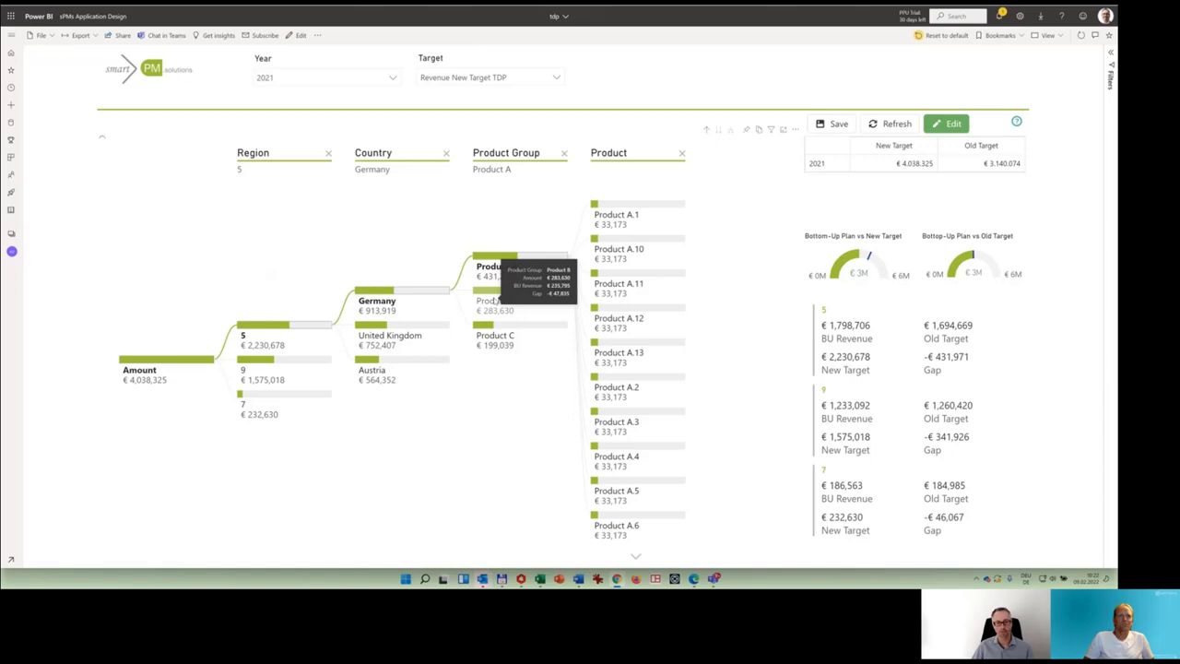
click(390, 336)
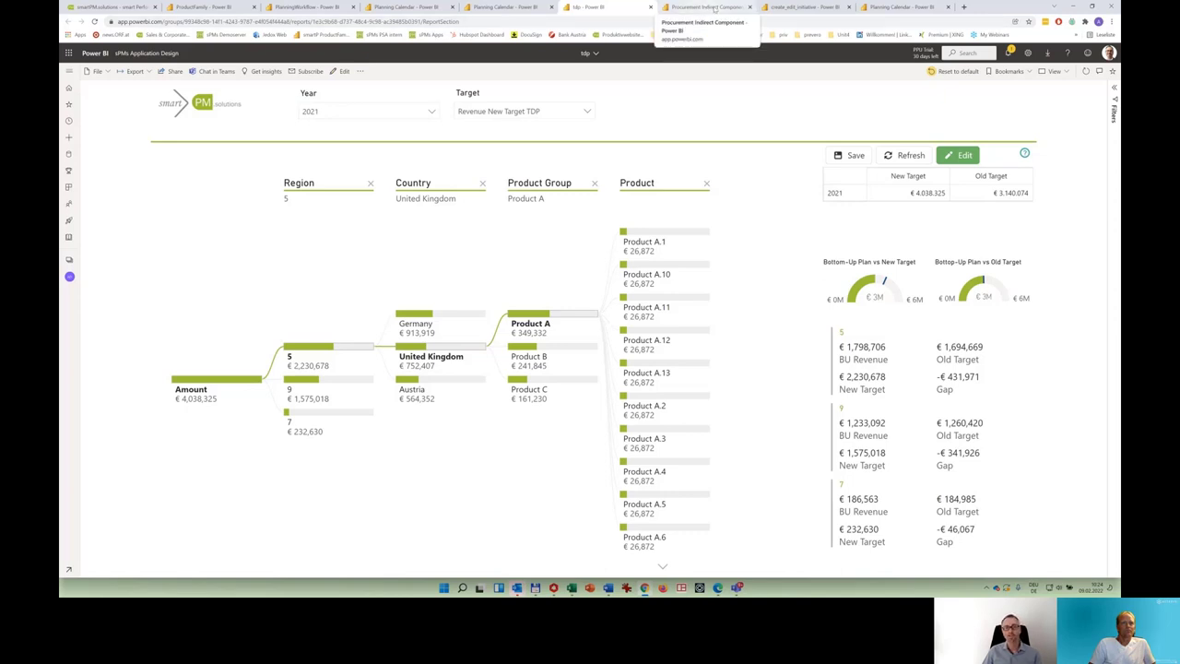
Step: Switch to the Procurement Indirect Component report showing 3D laser scanning cost drivers and supplier prices
click(715, 8)
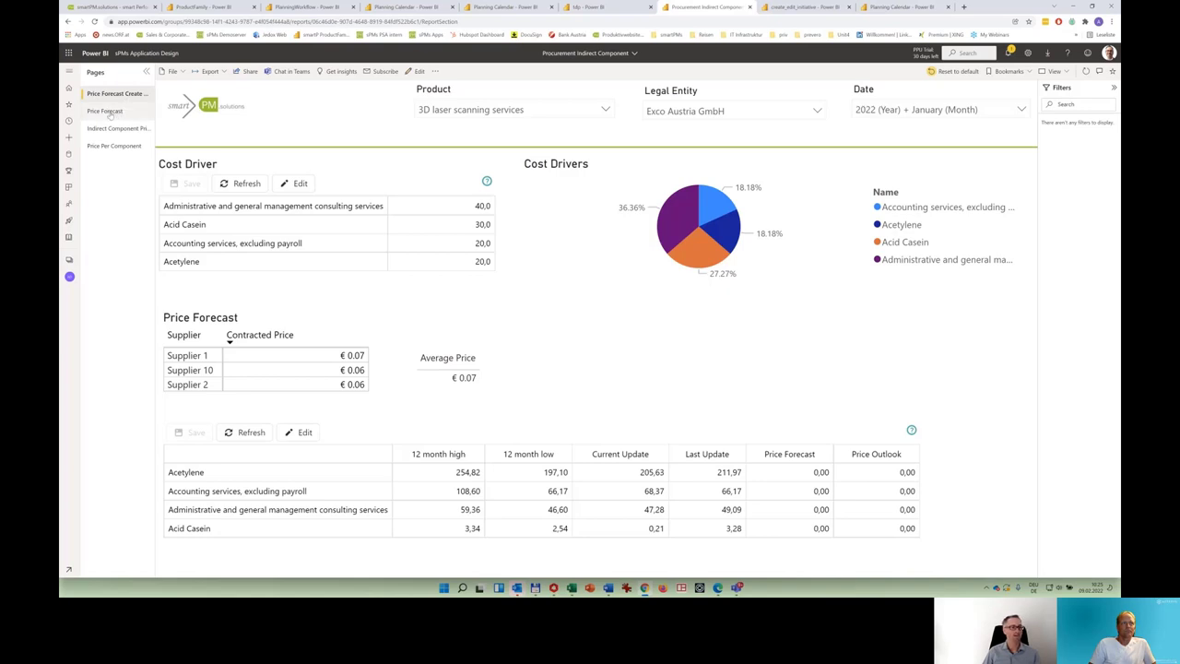
Step: Open the Price Forecast page and read forecast values on the Metal Prices chart
click(111, 111)
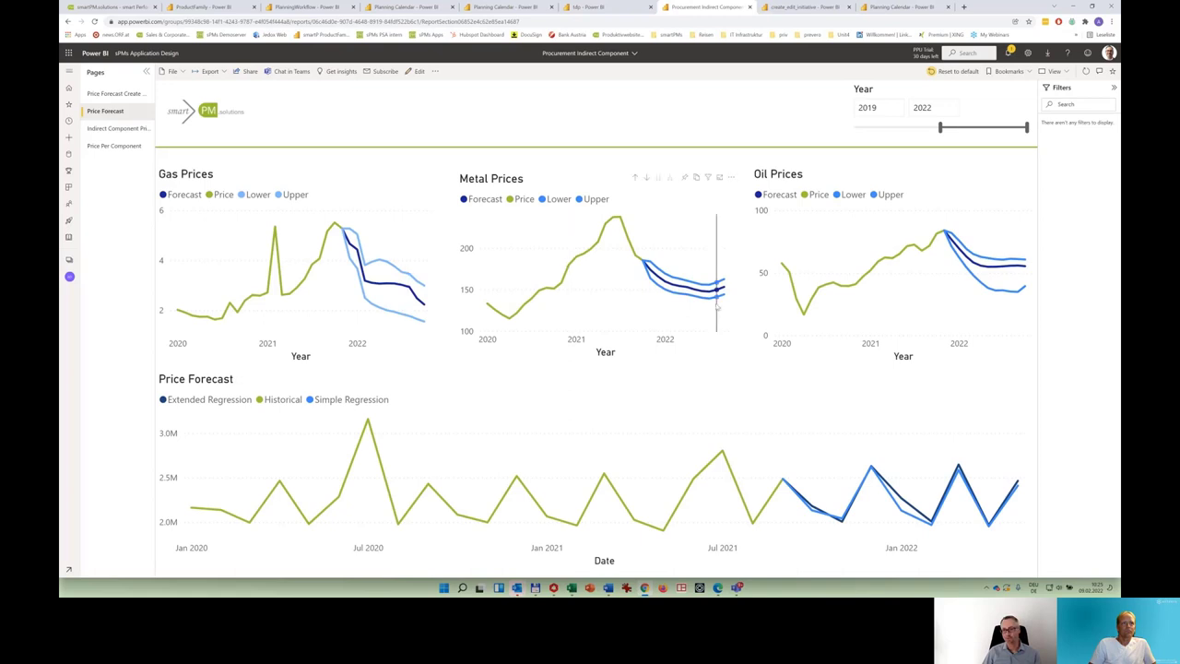
mouse_move(716, 307)
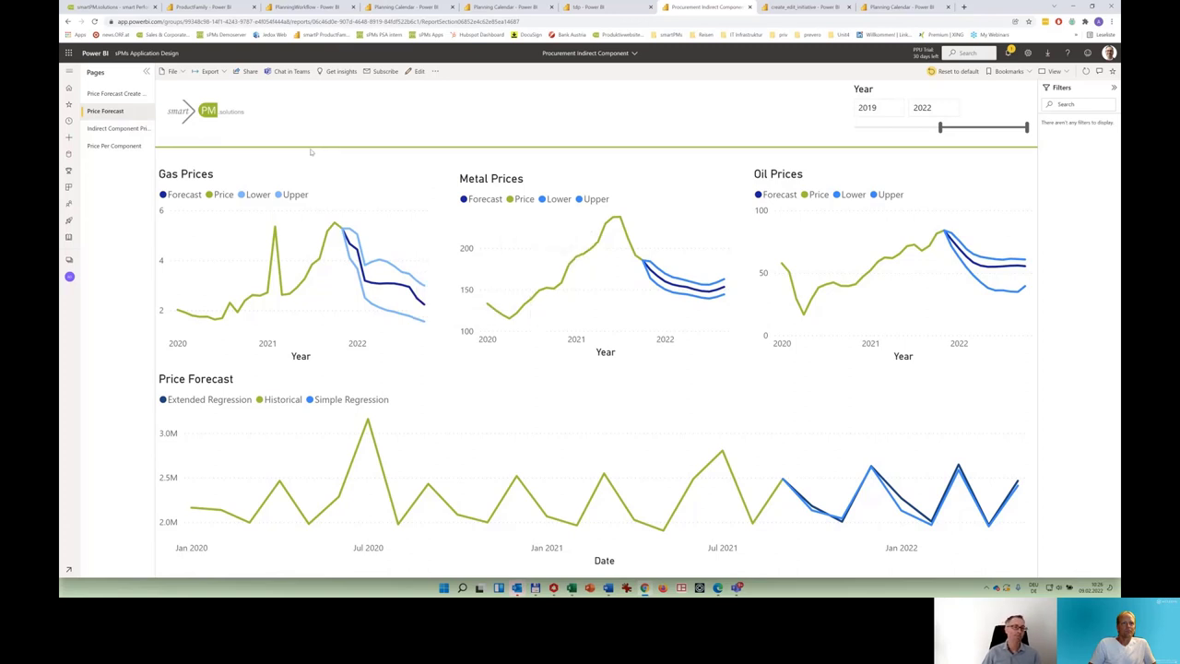
Step: In the Indirect Components Price Sheet, expand Rubber and plastic products, then expand and collapse transportation services
click(117, 130)
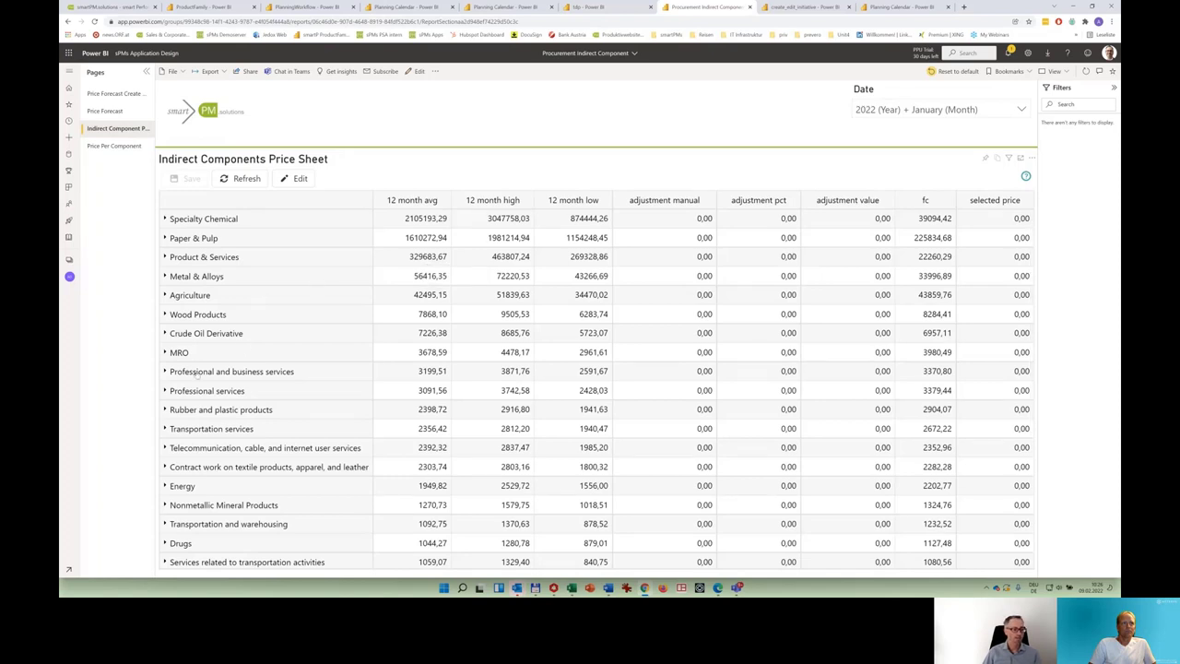
click(164, 409)
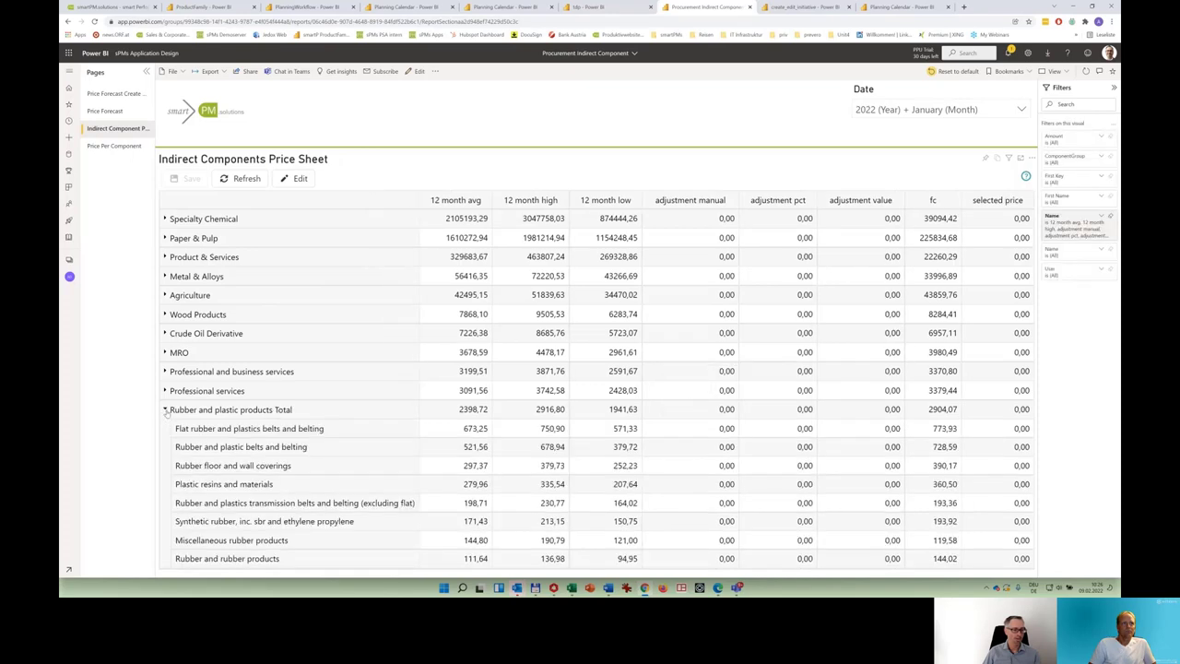
scroll(166, 413, down, 5)
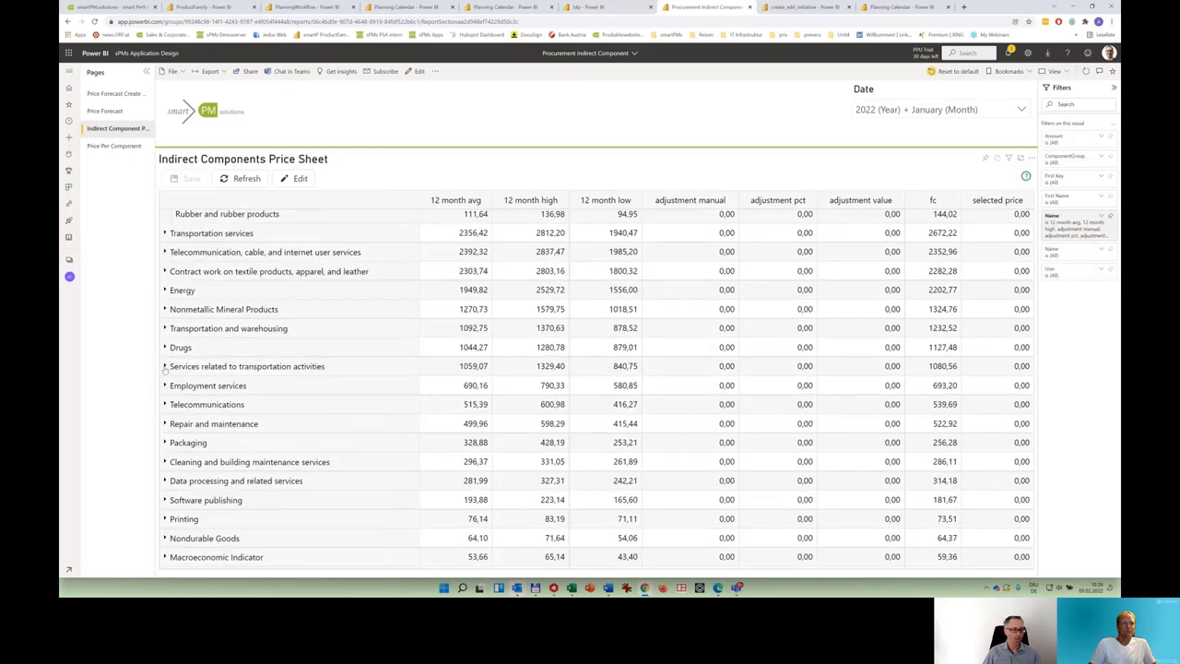
click(164, 366)
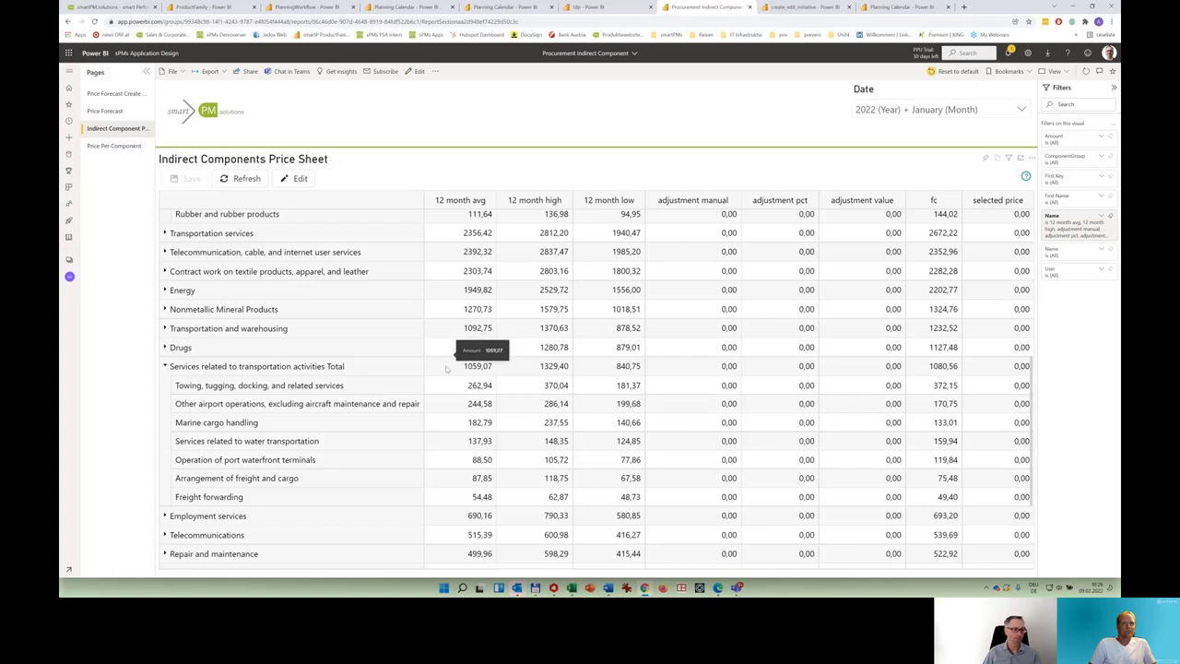
click(165, 367)
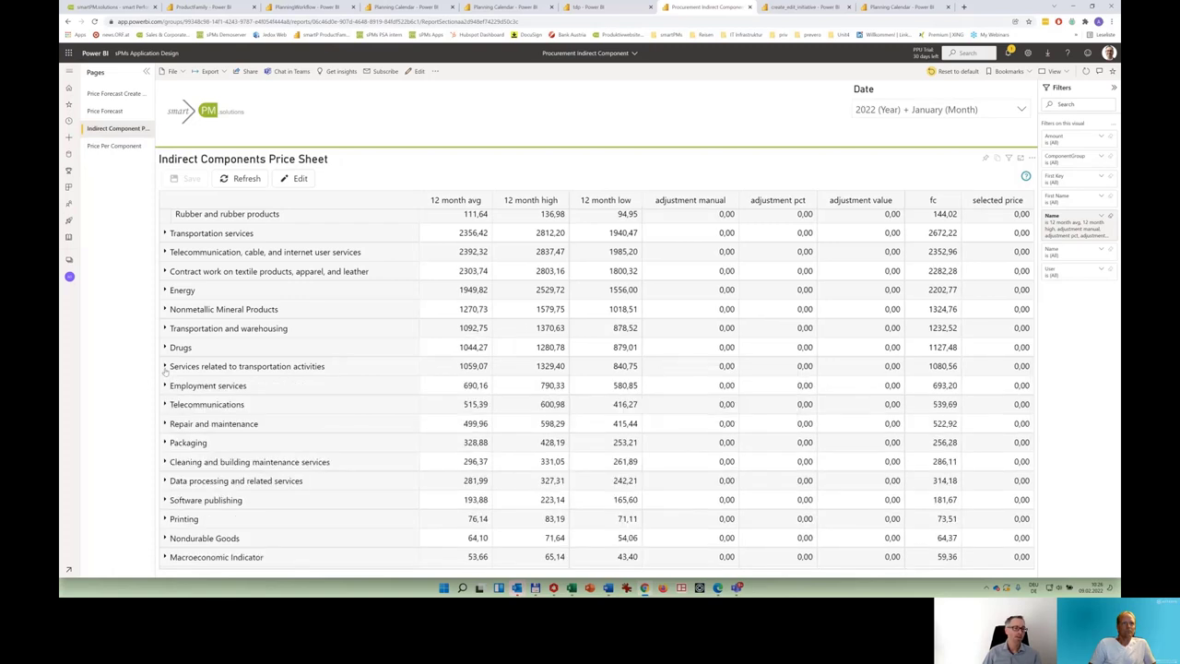
Step: Open Price Per Component and browse the Name slicer to view actual versus forecast component prices
click(115, 146)
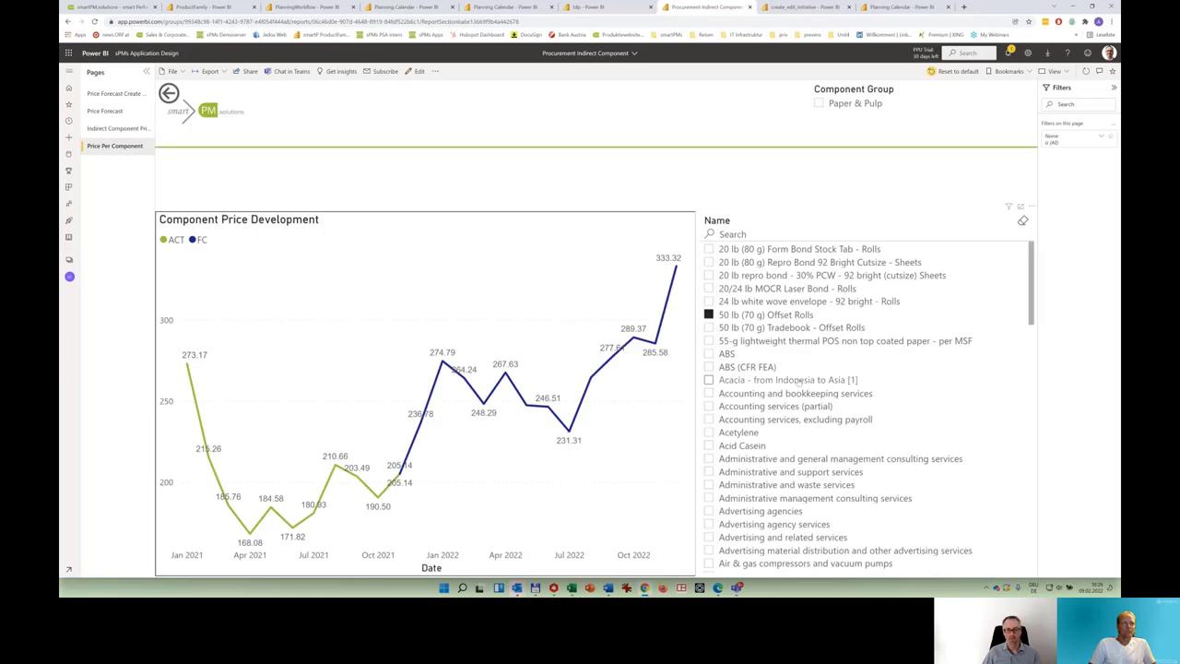
scroll(800, 382, down, 15)
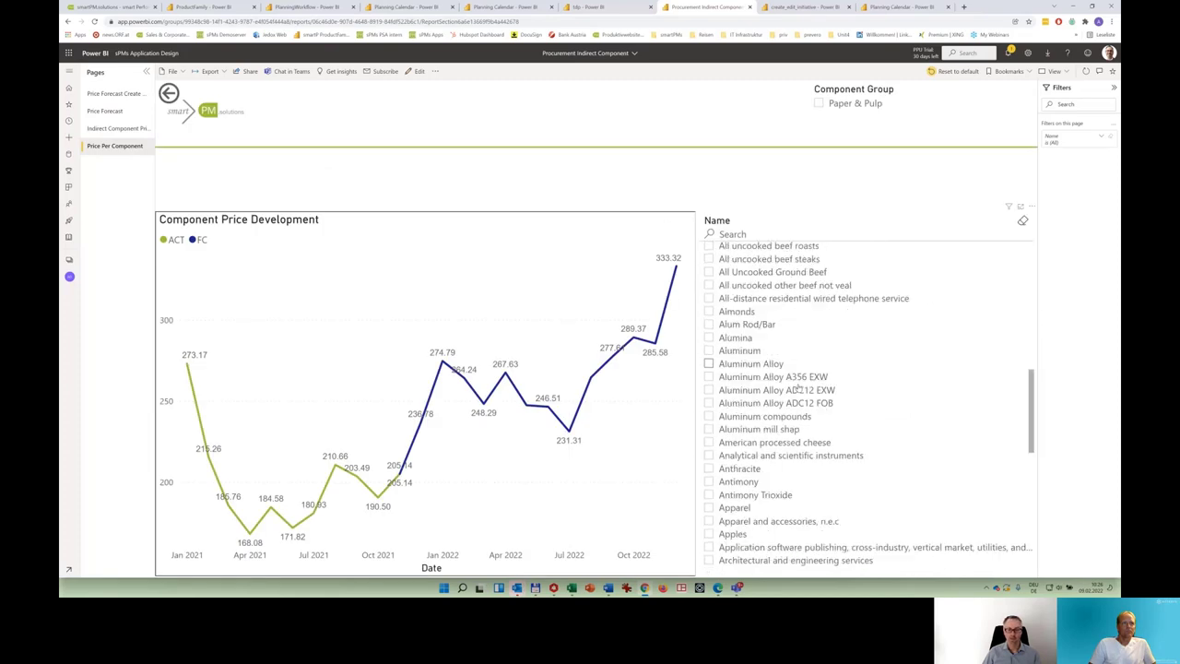
scroll(800, 391, down, 7)
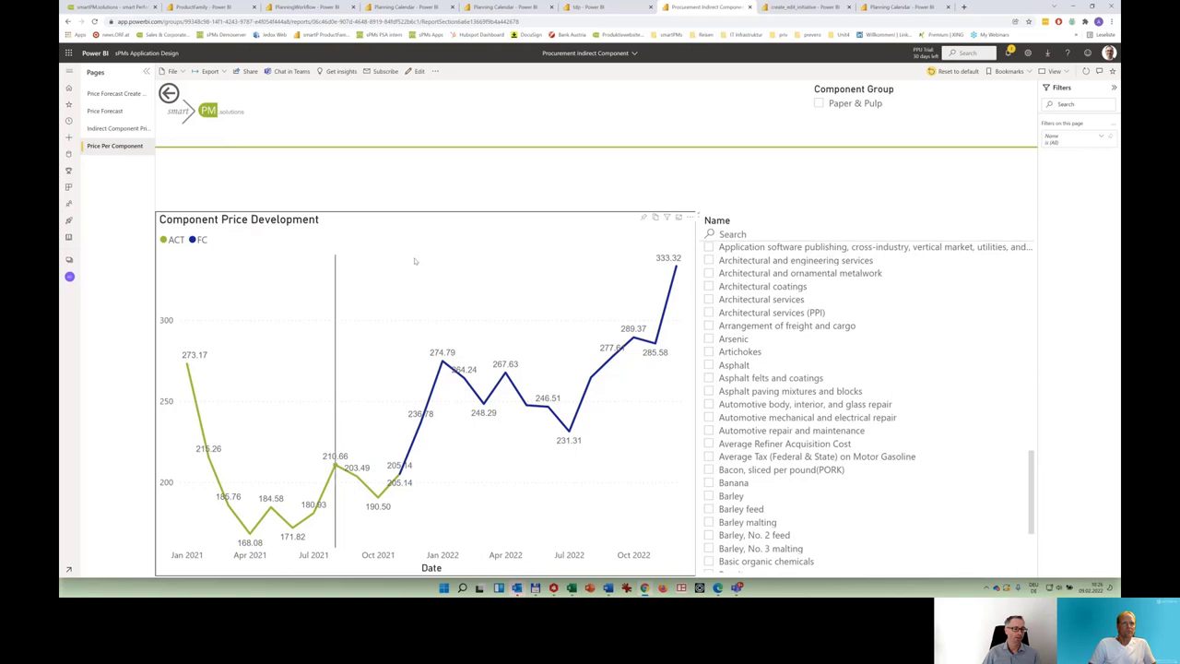
mouse_move(409, 269)
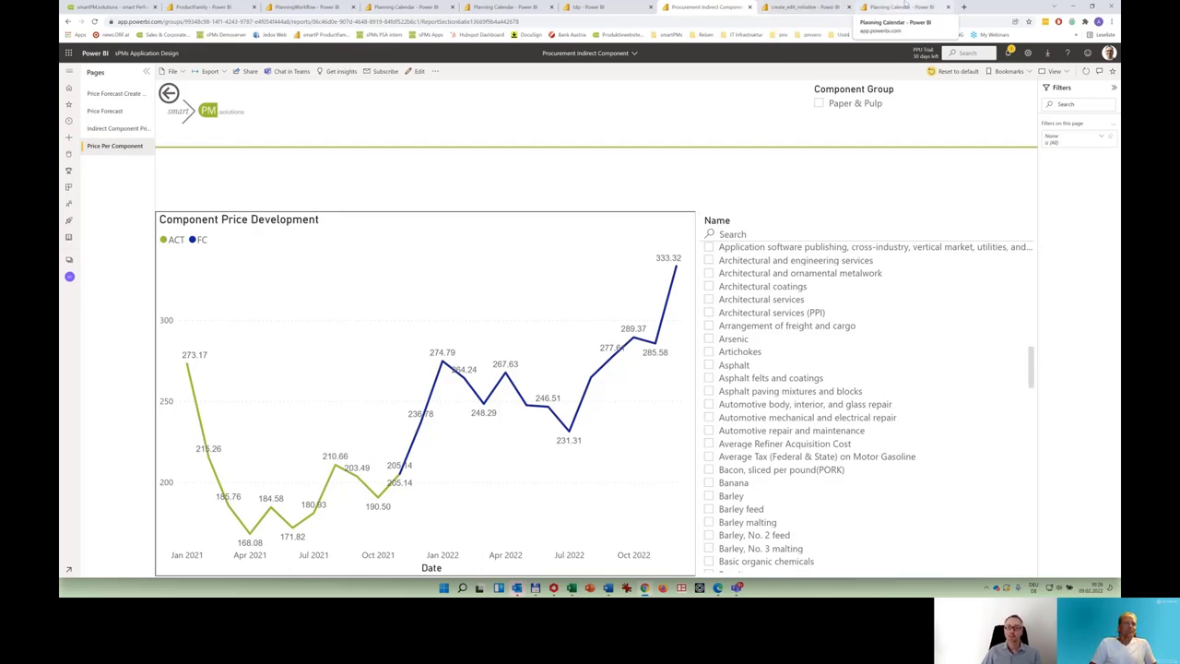
Step: Return to the Planning Calendar report's 2016 B/S, P/L, C/F page
click(899, 8)
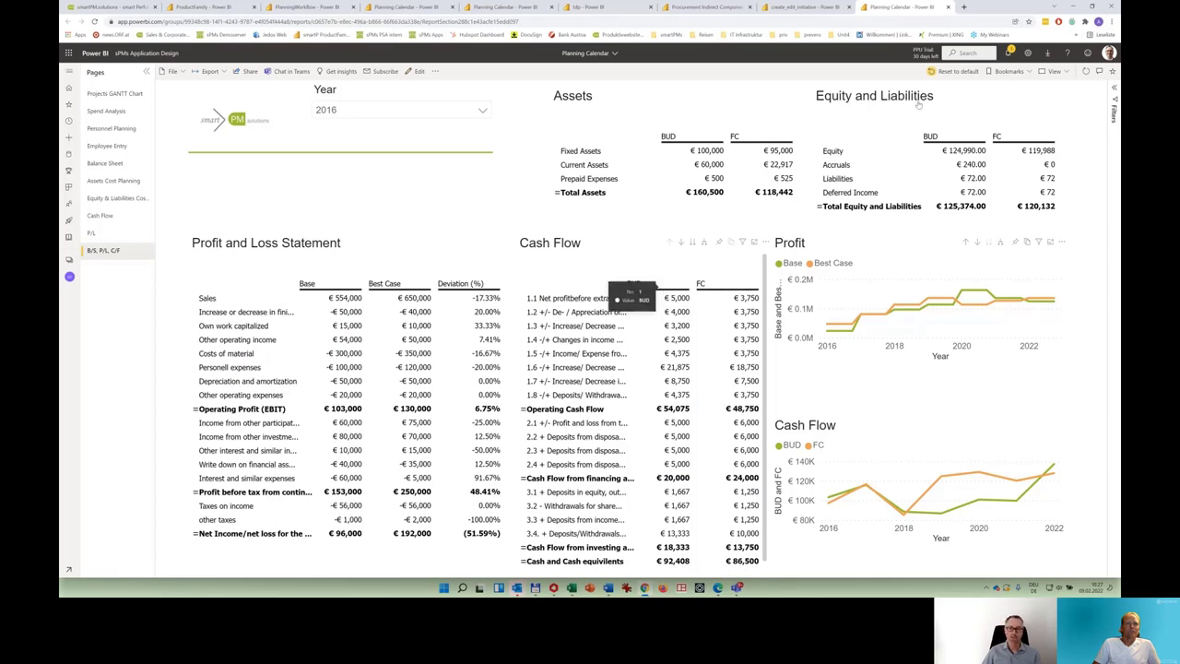
Step: Bring up the Initiatives Overview report, start an email about Cost Reduction Analysis, and scroll down
click(797, 7)
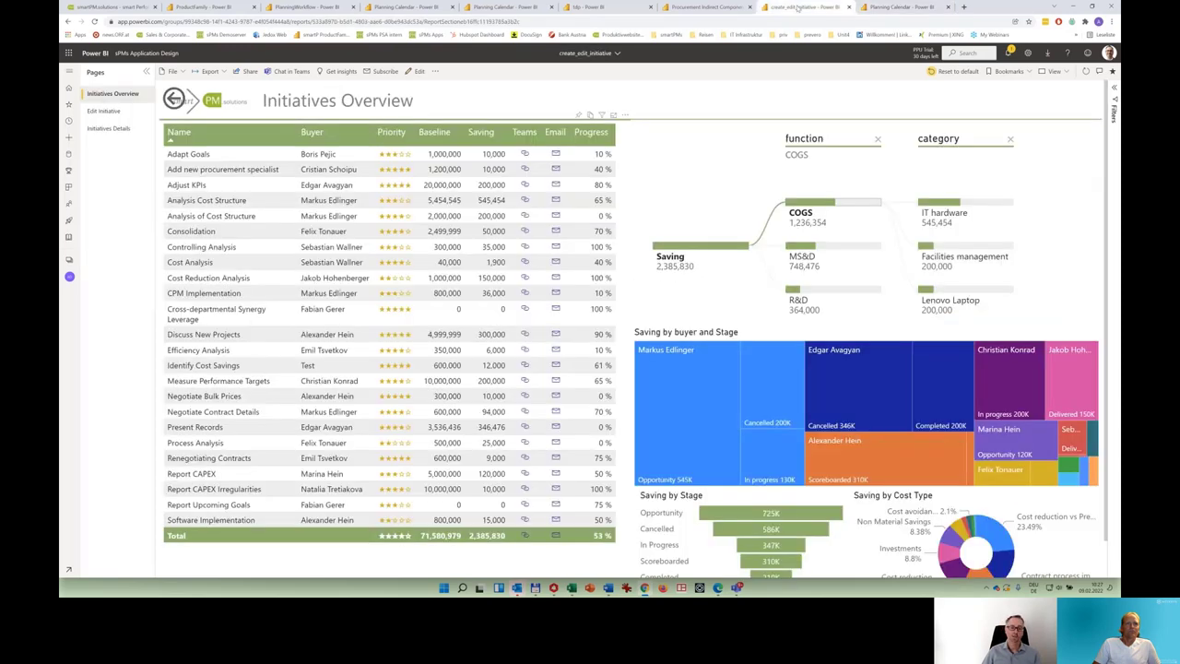
click(556, 278)
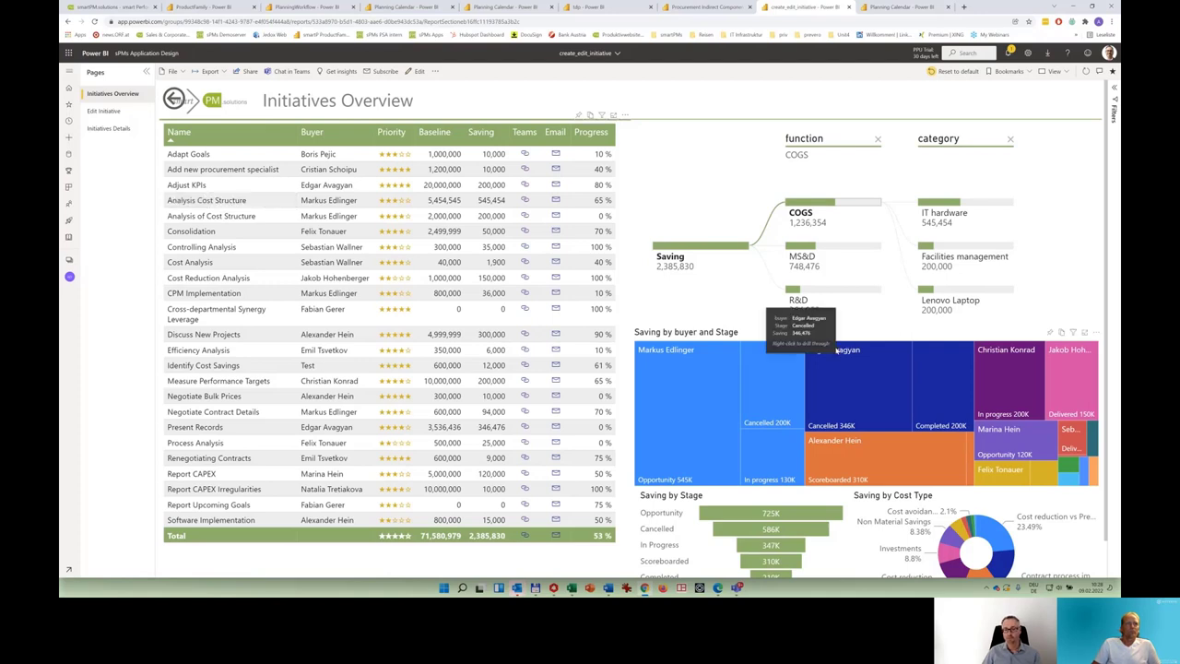
scroll(836, 350, down, 1)
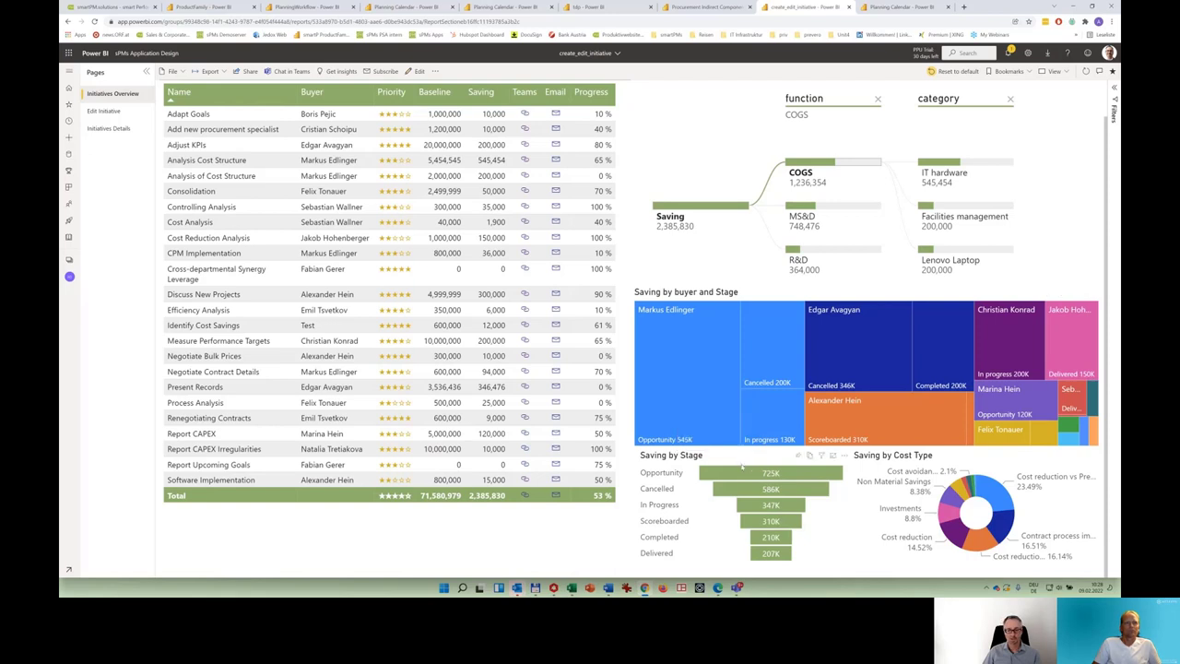
Step: Filter Saving by Stage to Opportunity, In Progress, Scoreboarded and Completed, showing 15 initiatives saving 1,592,354
click(745, 474)
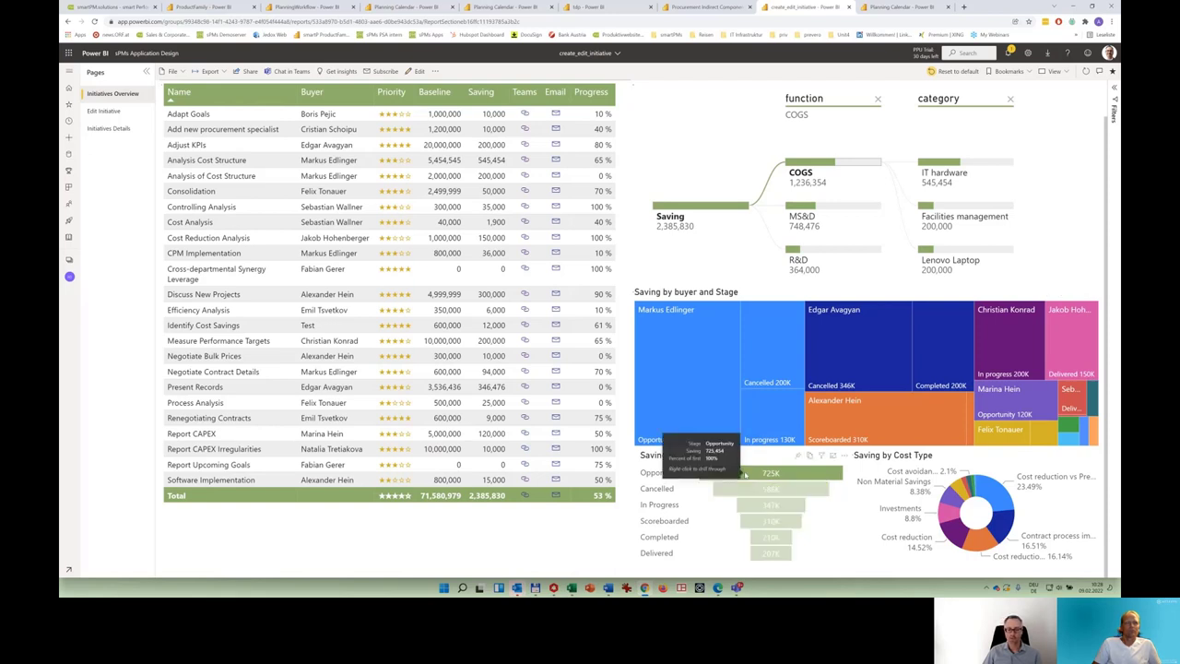
click(773, 486)
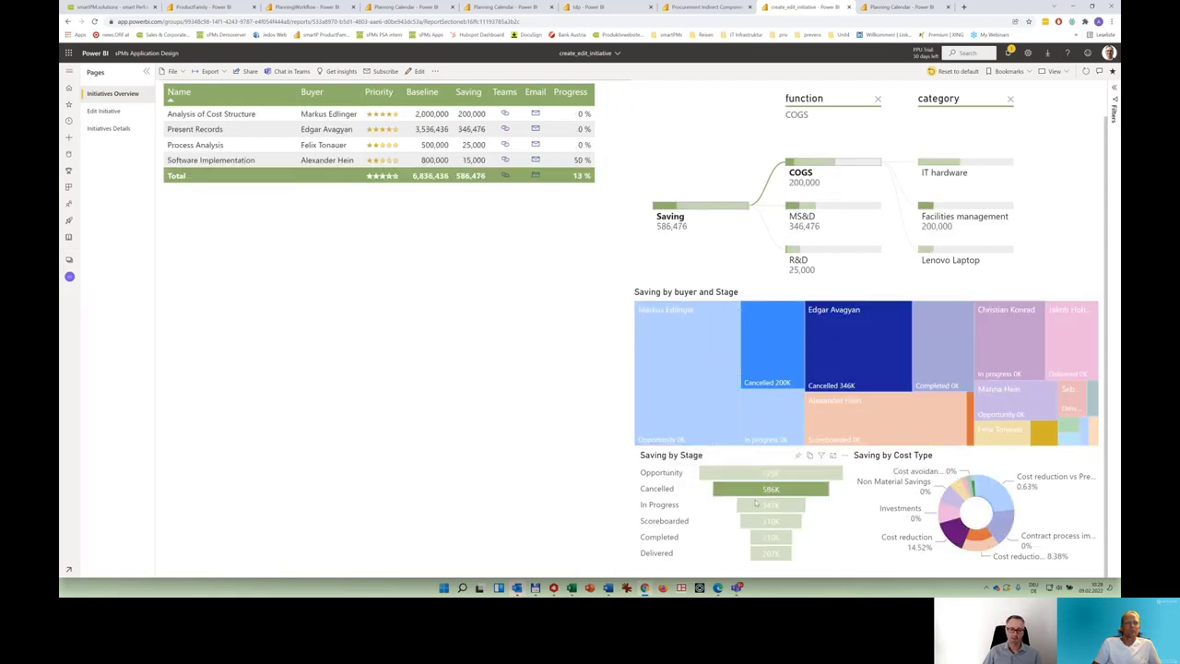
click(770, 506)
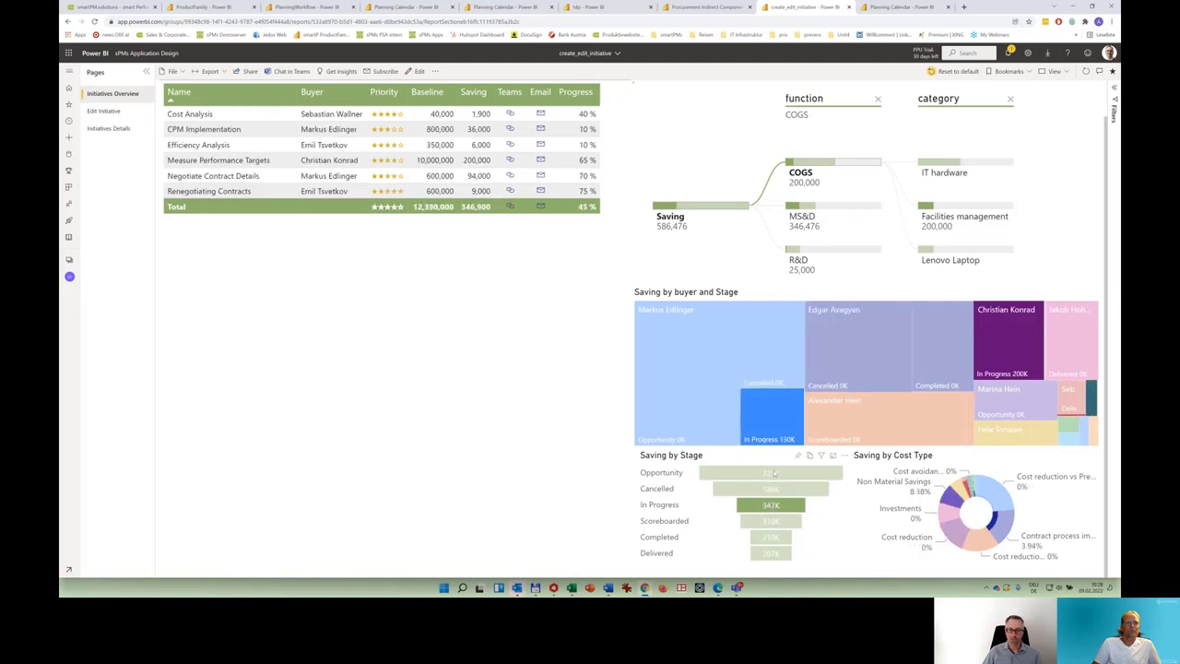
ctrl+click(779, 523)
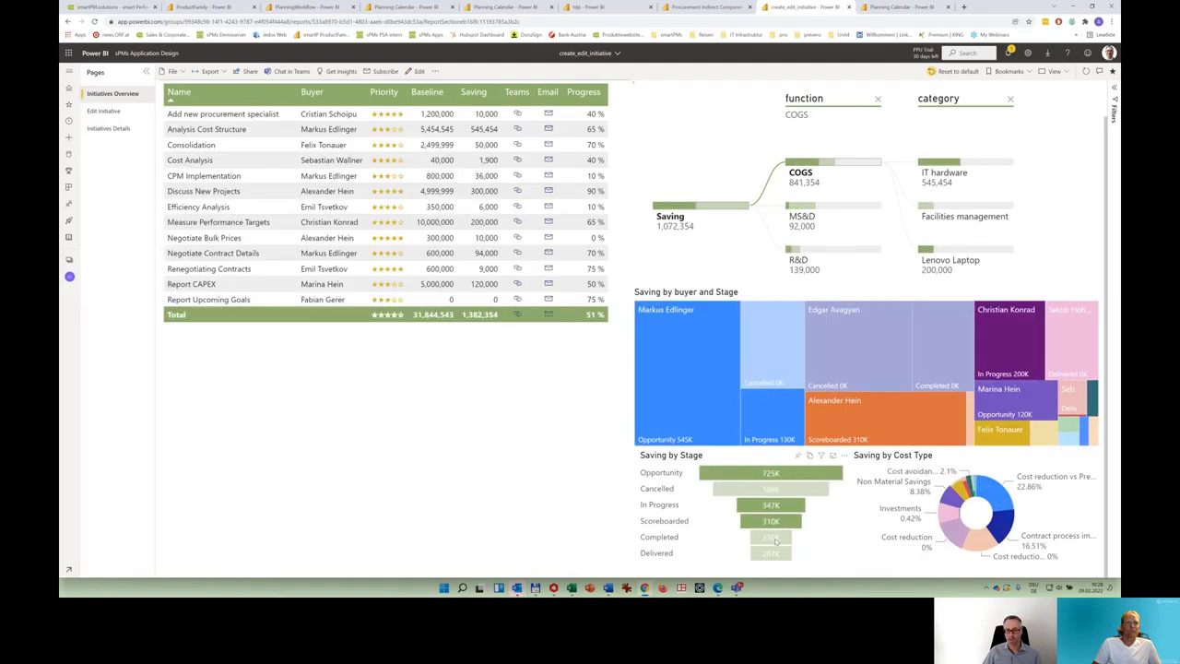
ctrl+click(773, 538)
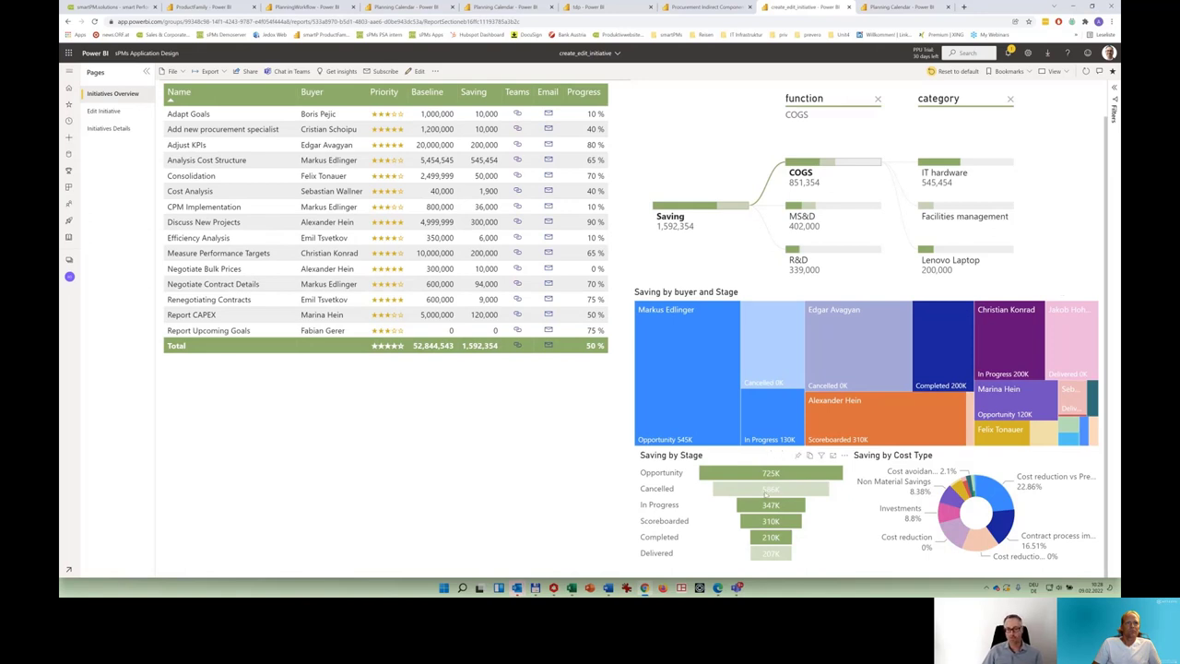
mouse_move(761, 494)
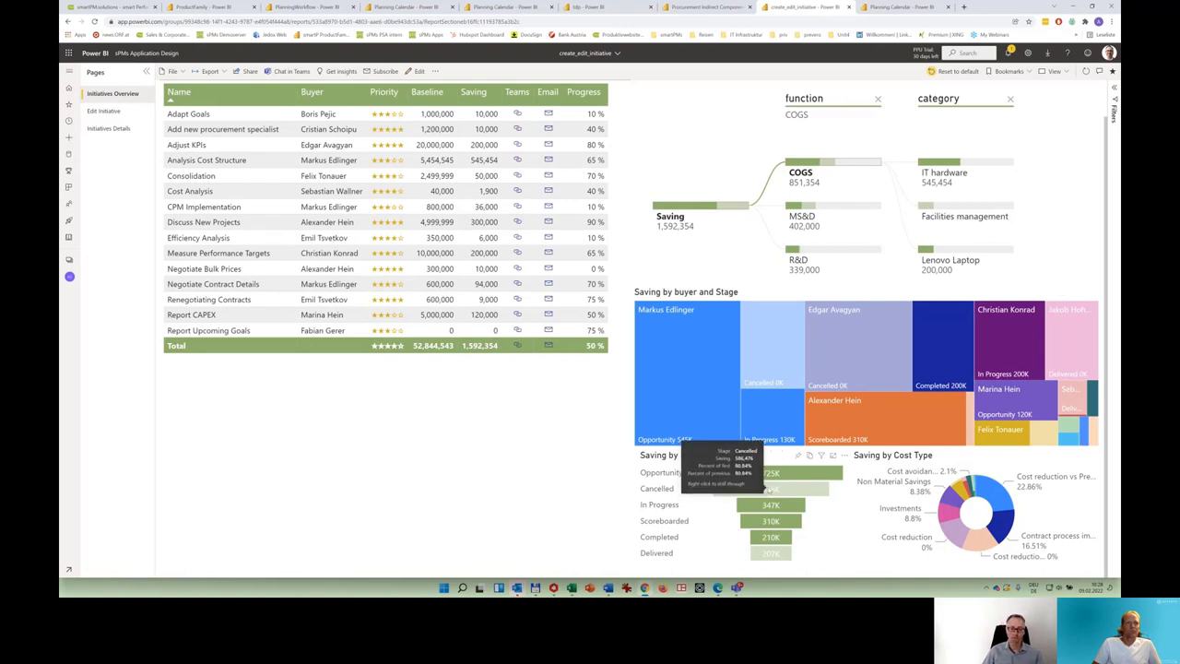
mouse_move(728, 364)
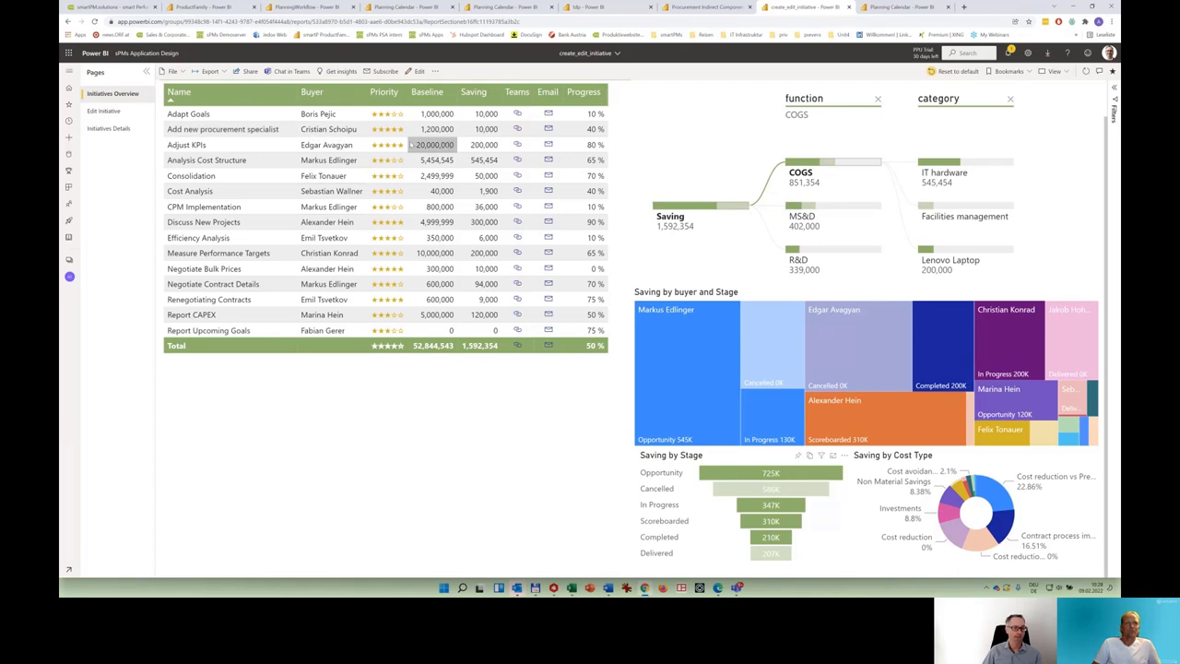
Step: Drill through to the Adjust KPIs Edit Initiative form, review it, then switch to the Teams board
right_click(243, 151)
mouse_move(280, 192)
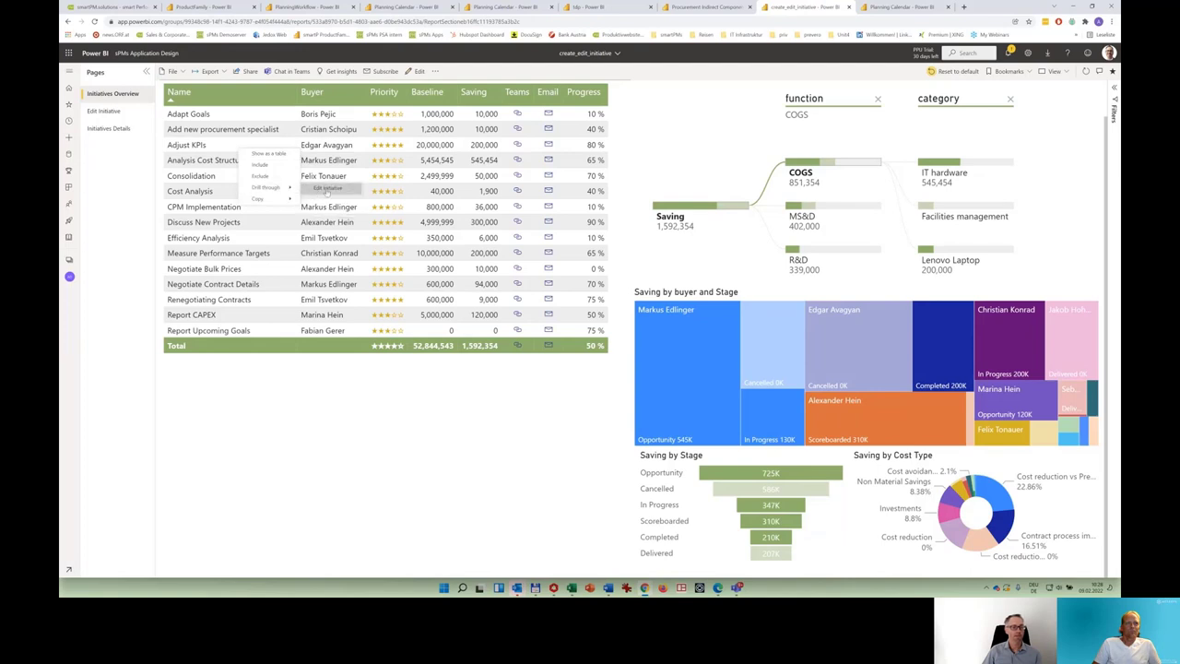
click(327, 190)
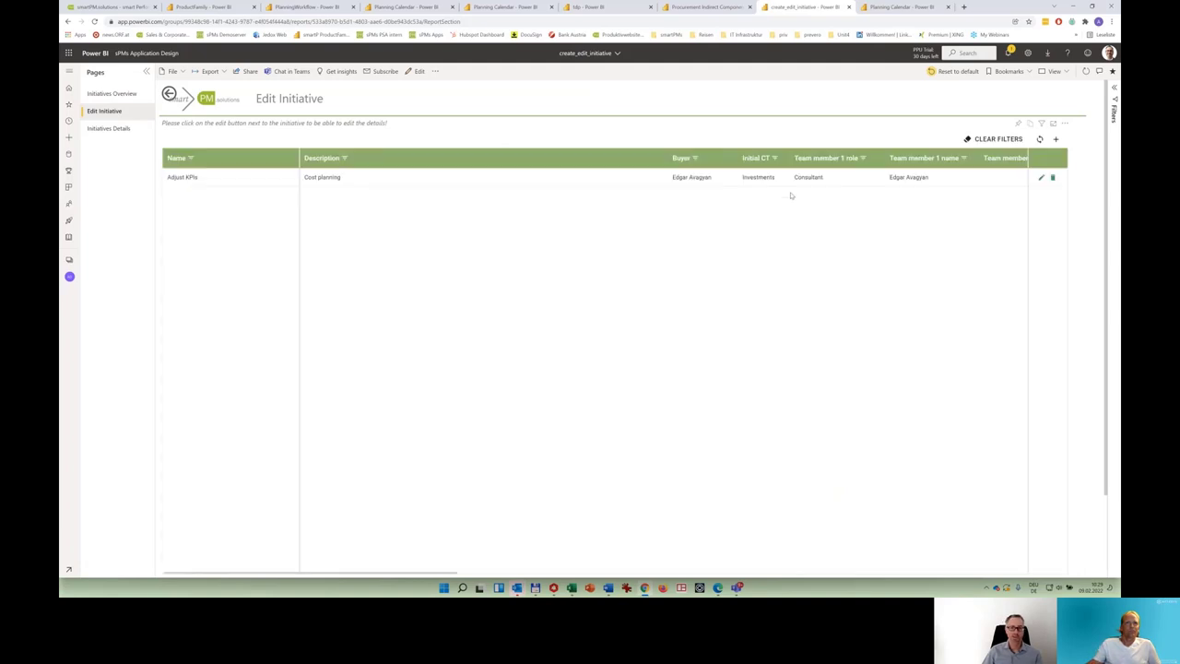
click(1041, 179)
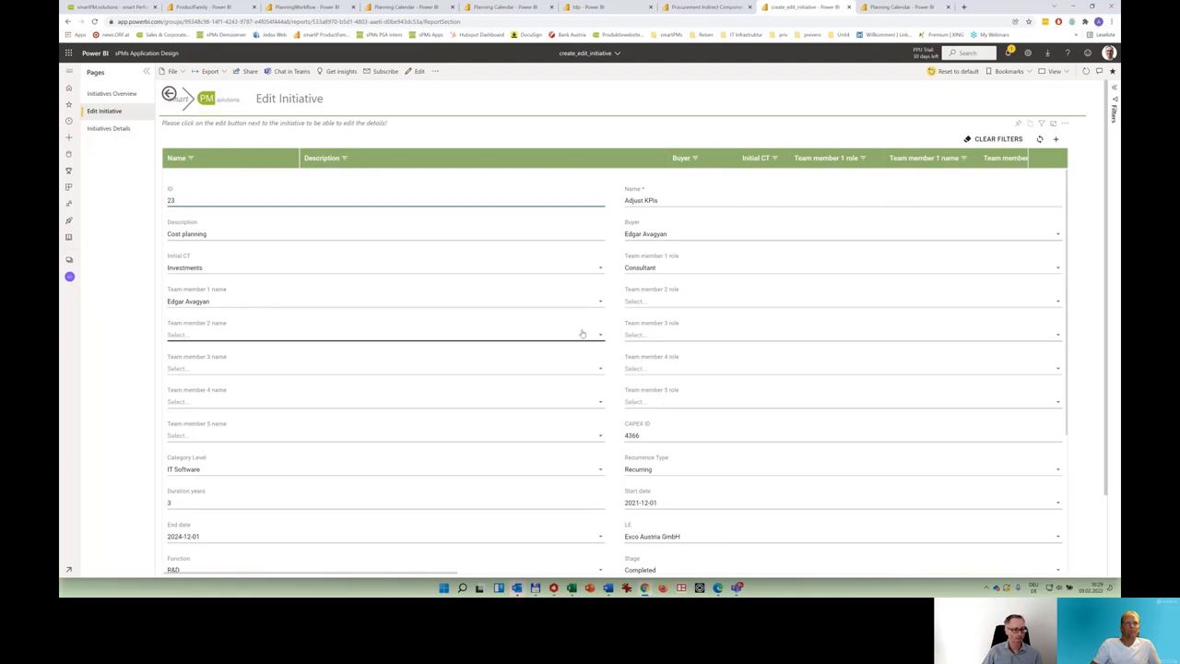
scroll(582, 330, down, 3)
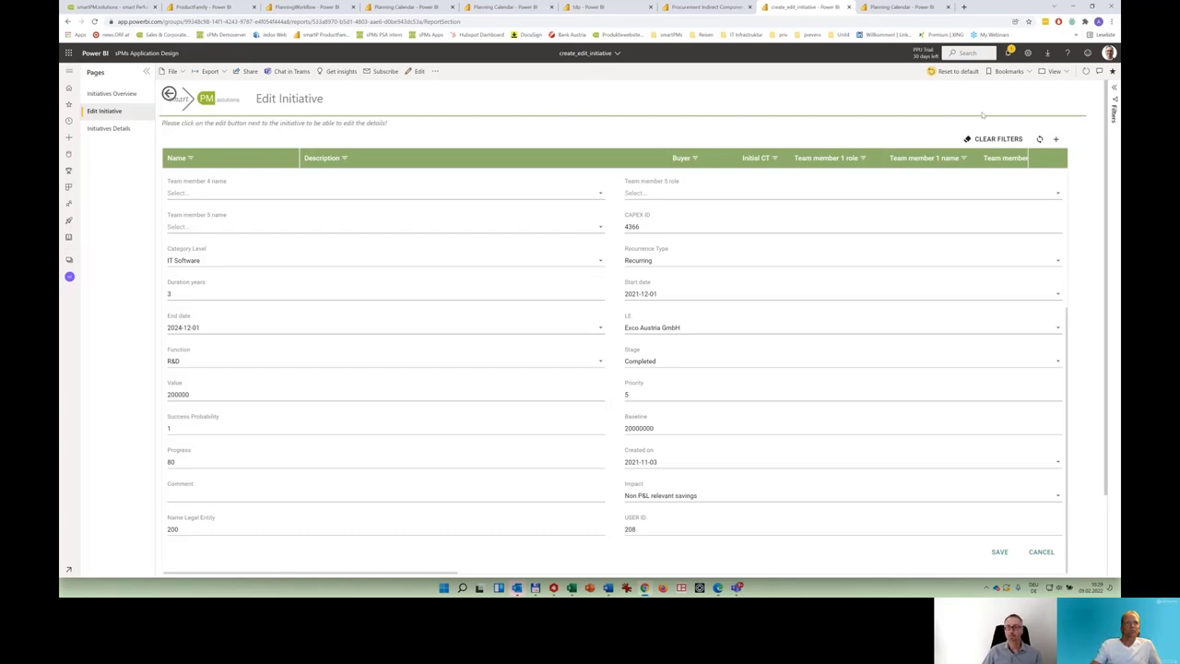
key(alt+Tab)
key(alt+Tab)
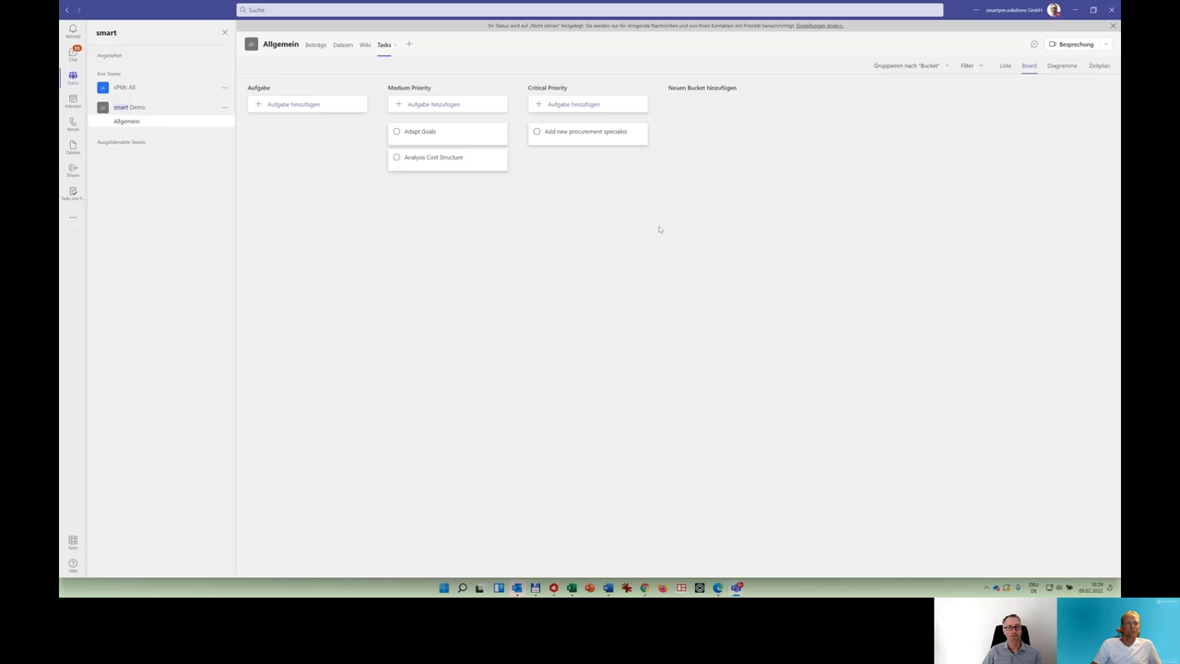
Step: Return from Teams to the Edit Initiative form showing Stage Completed, Progress 80, Value 200000
key(alt+Tab)
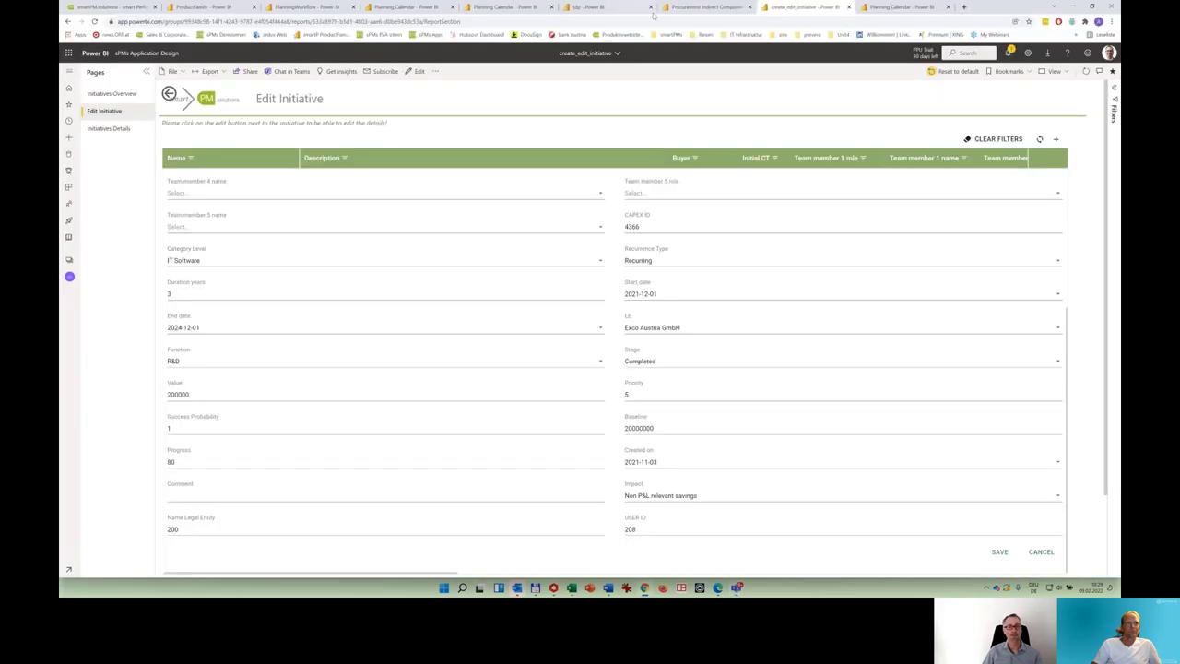
Step: Move through the Procurement Indirect Component and tdp reports to the Planning Calendar Spend Analysis page
click(715, 9)
click(591, 6)
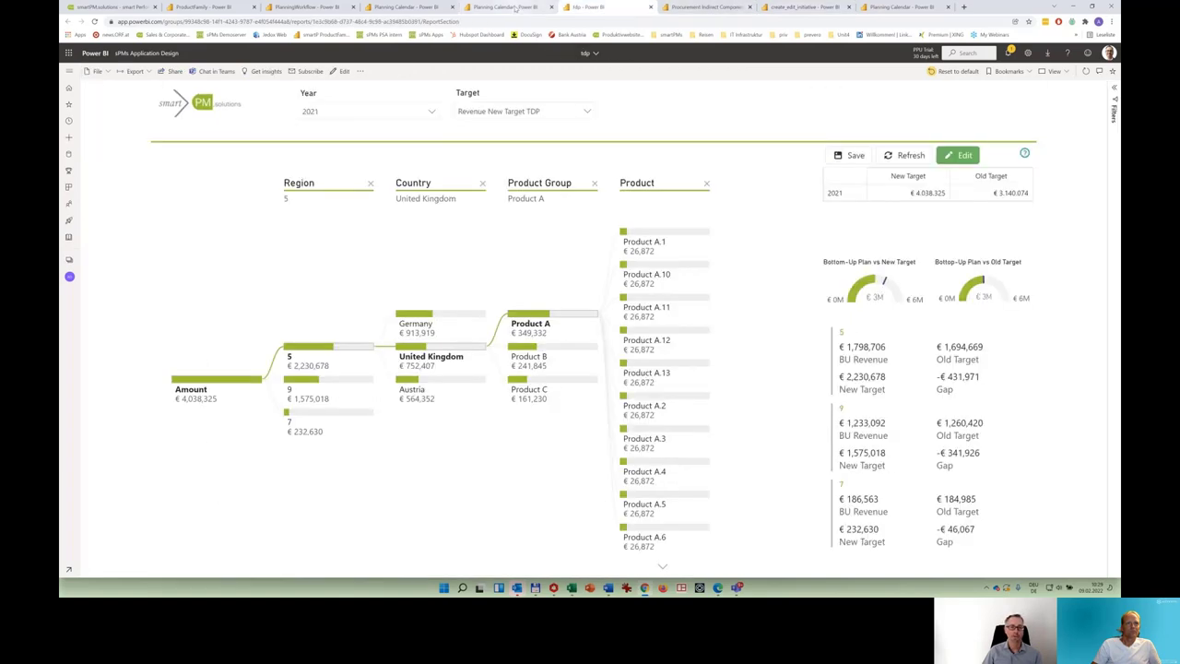
click(514, 7)
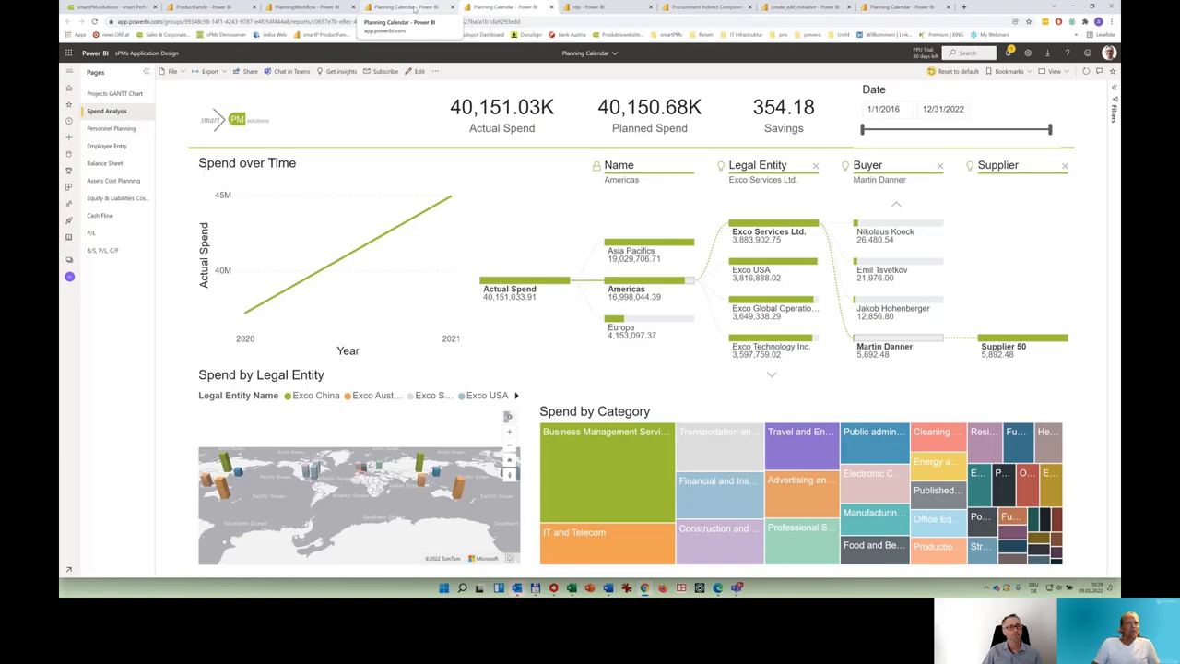
Step: Show the Planning Calendar Projects GANTT Chart page and scroll through its task list
click(414, 9)
scroll(843, 241, down, 3)
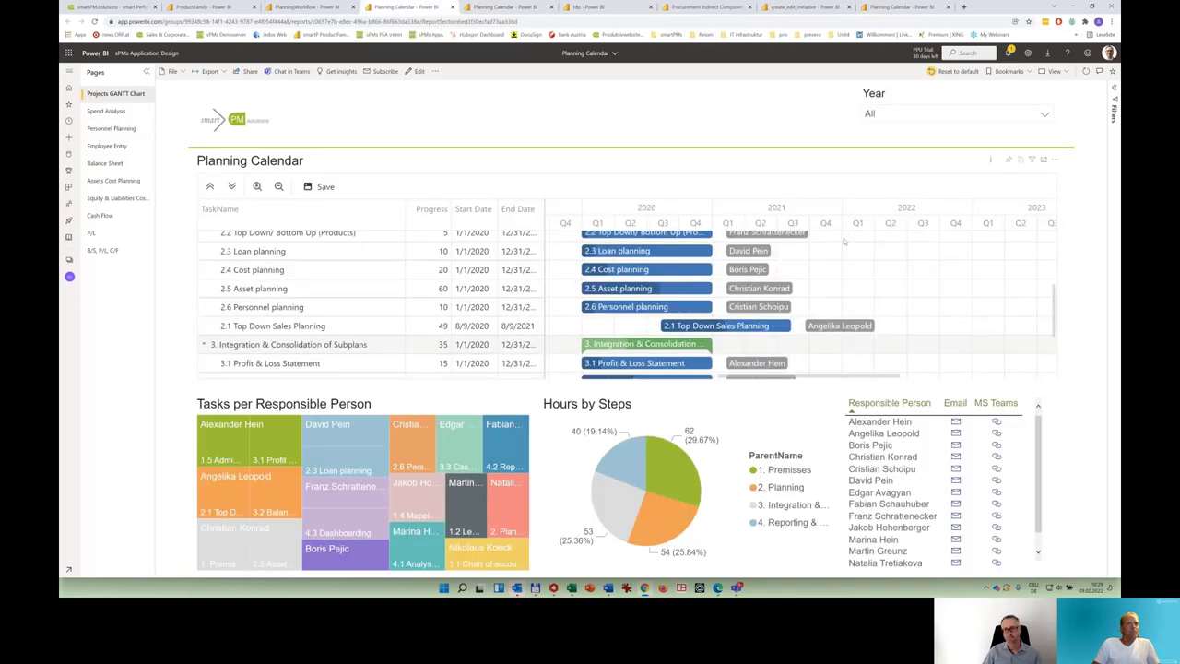